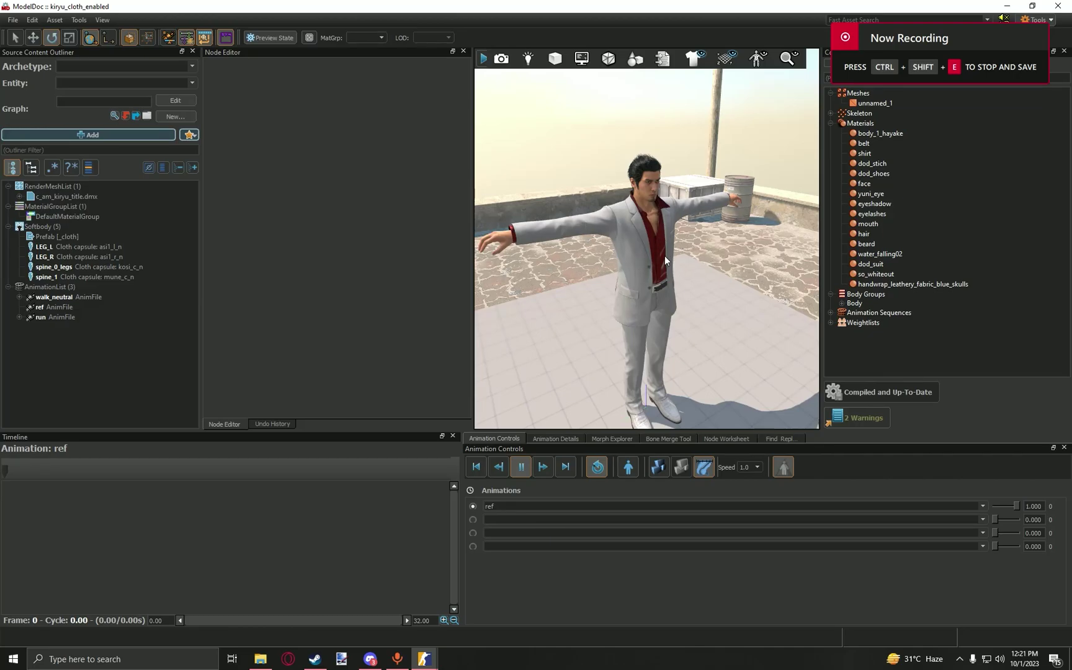
# Show the skeleton in the viewport, inspect the jacket bones down to jks_nsos_l_3_8_phy, and hide the skeleton again.
pyautogui.keyDown('alt'); pyautogui.moveTo(723, 271); pyautogui.dragTo(595, 267); pyautogui.keyUp('alt')
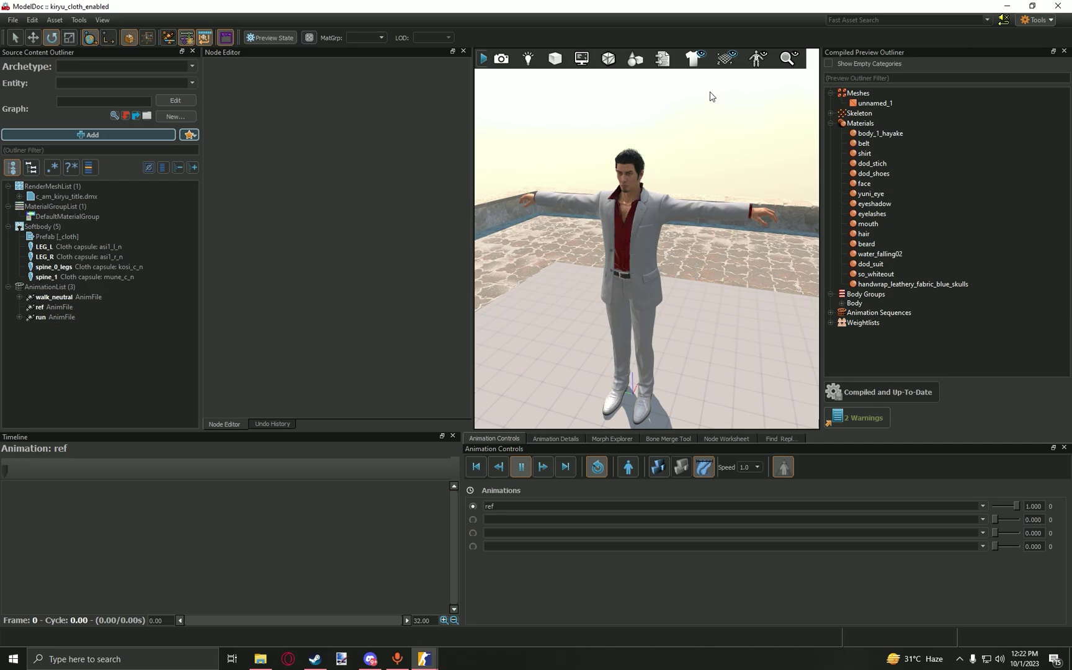
pyautogui.click(760, 57)
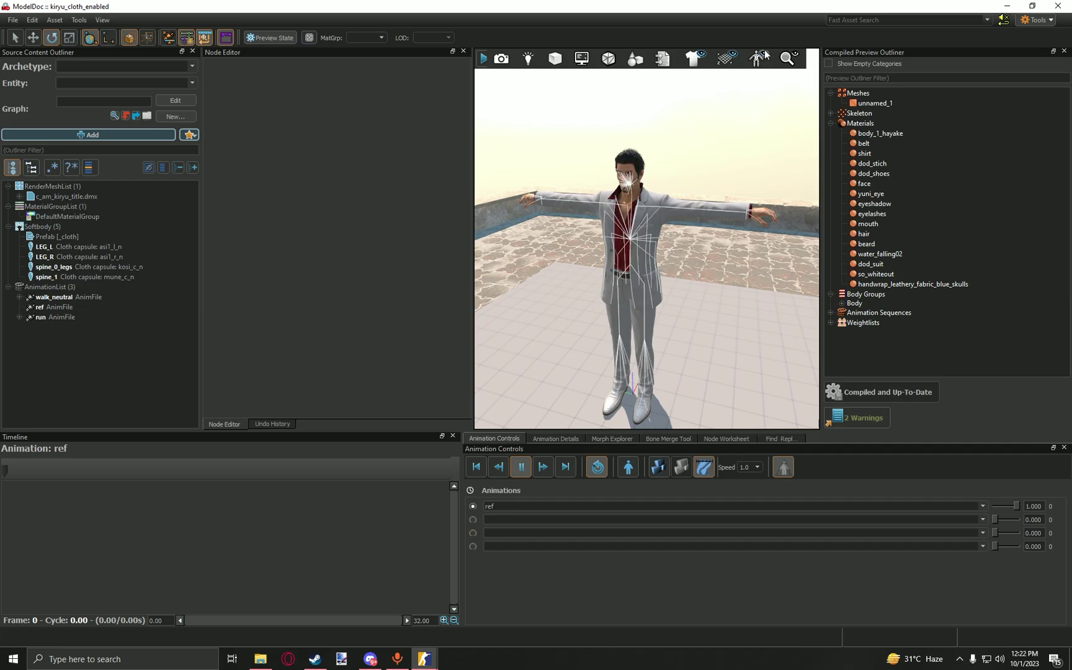
pyautogui.click(649, 248)
pyautogui.click(658, 277)
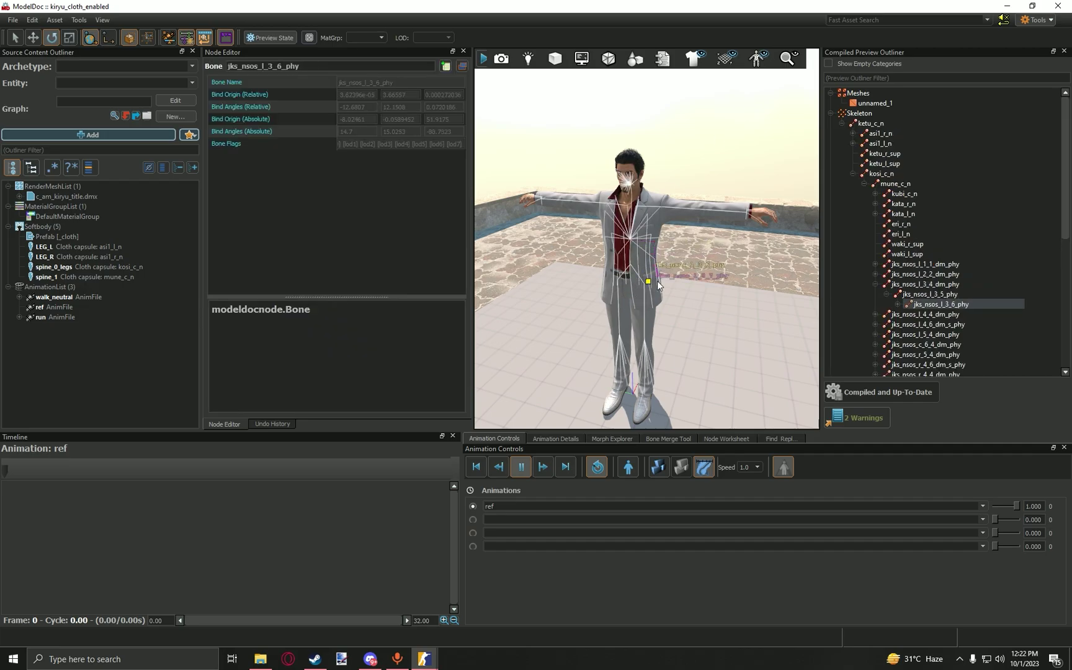
pyautogui.click(661, 295)
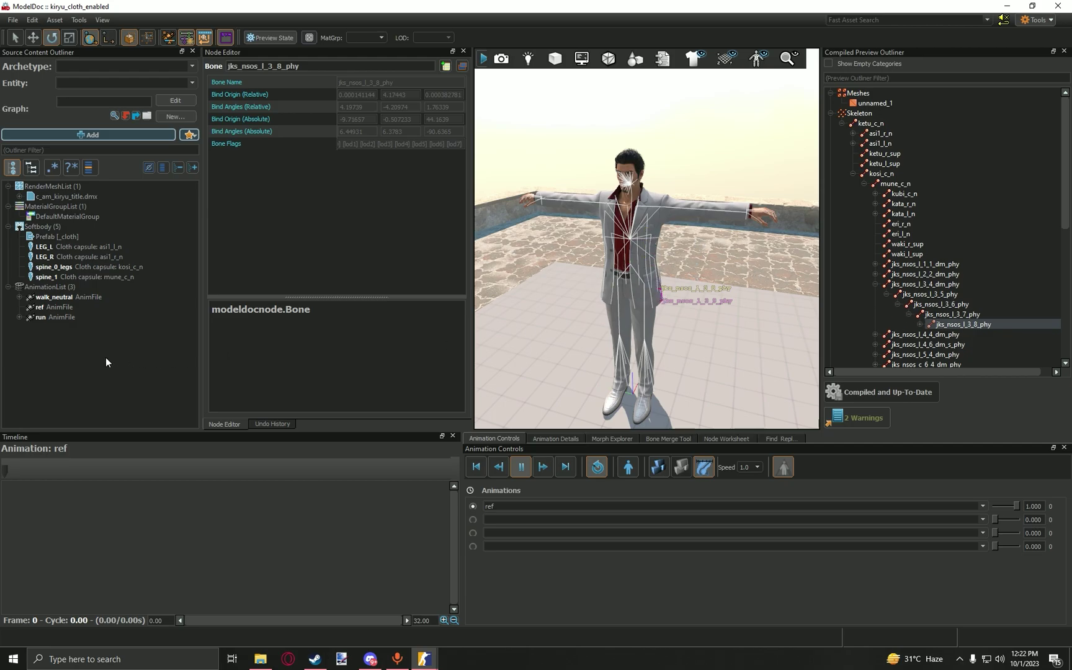
pyautogui.click(756, 58)
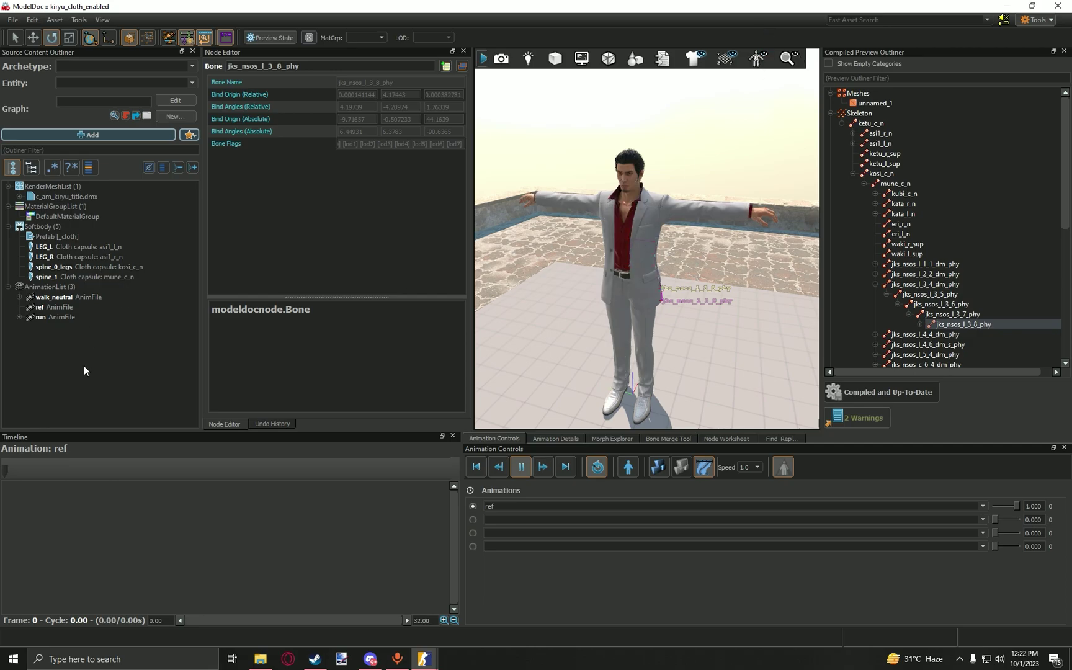
# Add a cloth chain with jks_nsos_l_1_1_dm_phy as its root bone.
pyautogui.rightClick(50, 226)
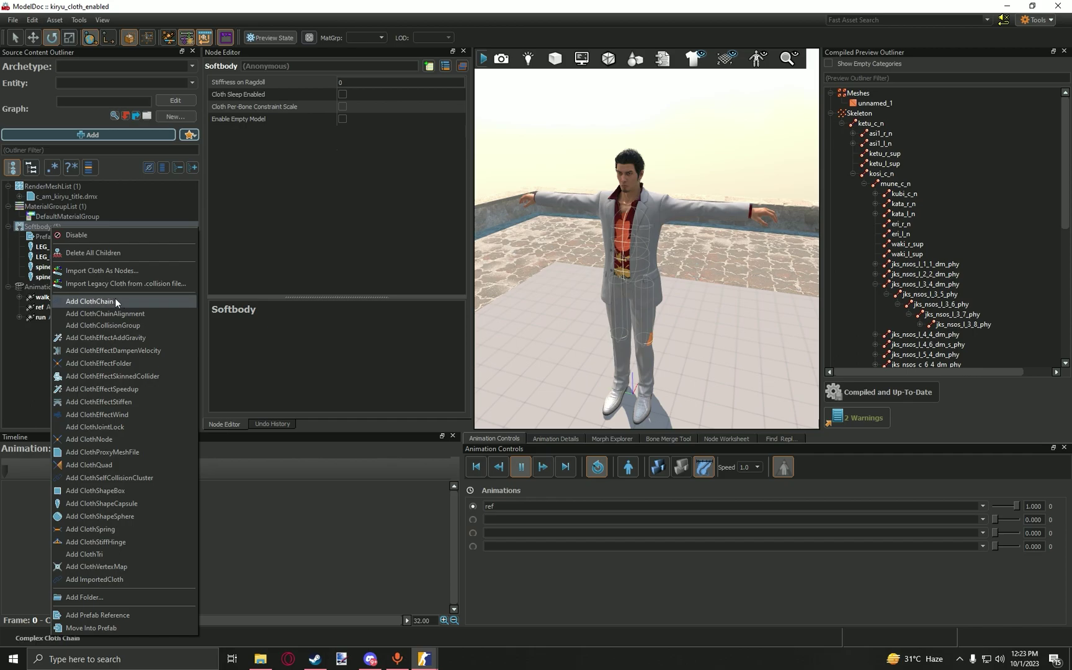
pyautogui.rightClick(18, 360)
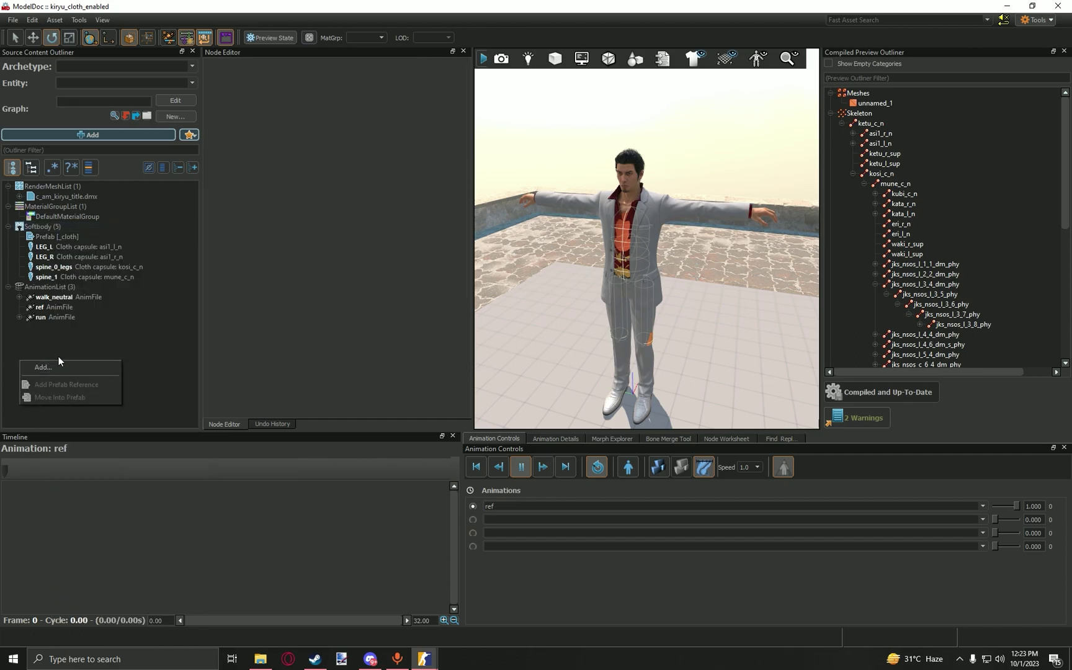
pyautogui.click(109, 135)
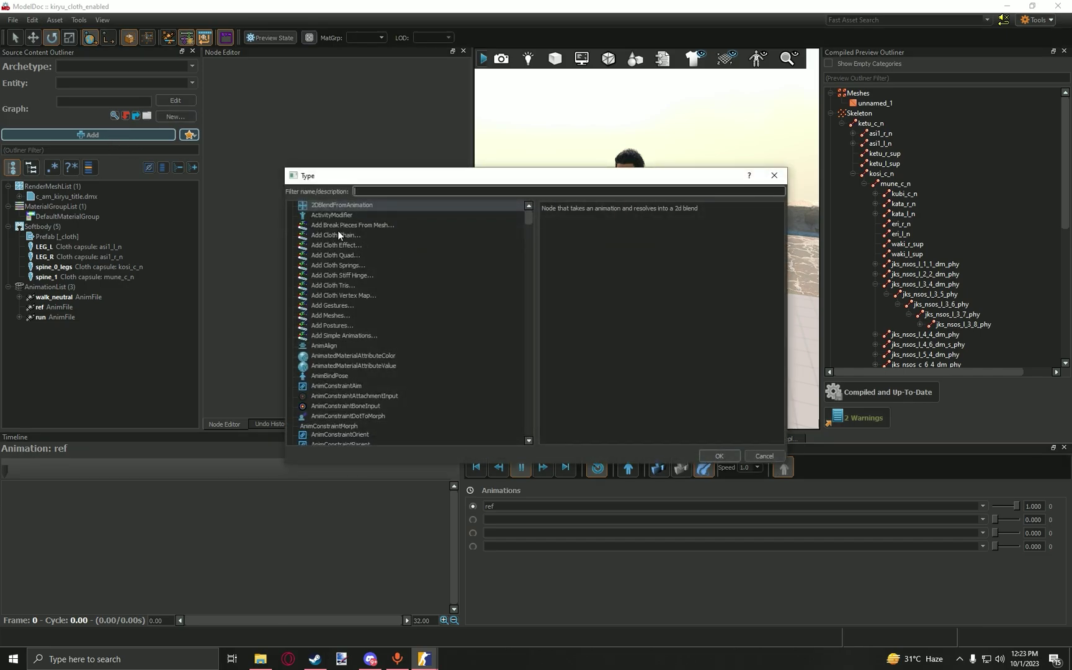
pyautogui.click(347, 235)
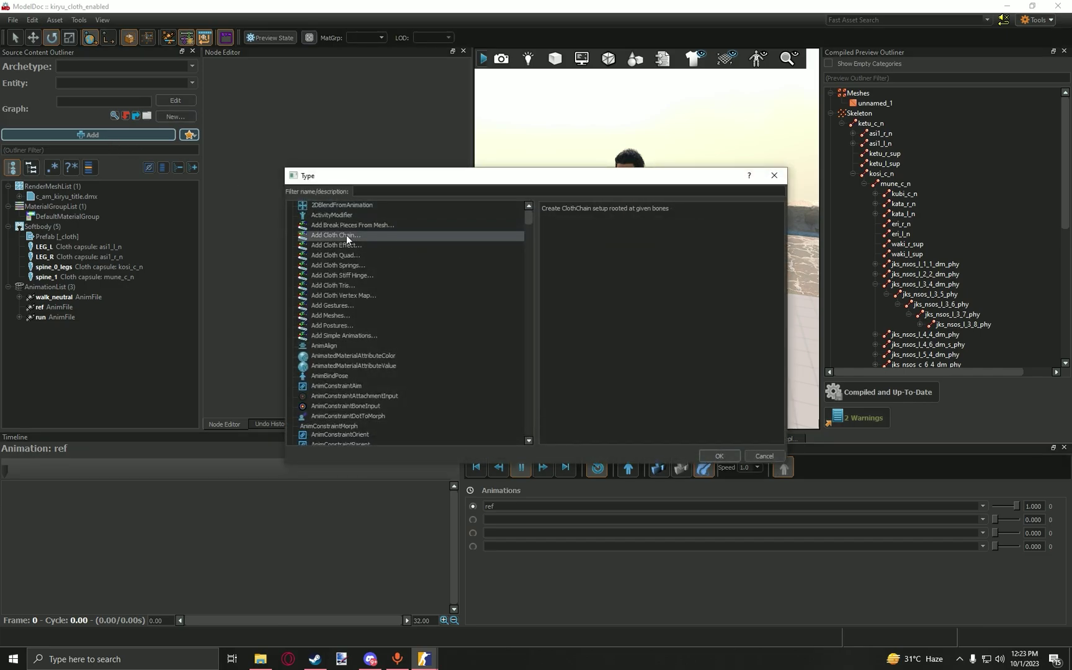
pyautogui.doubleClick(346, 235)
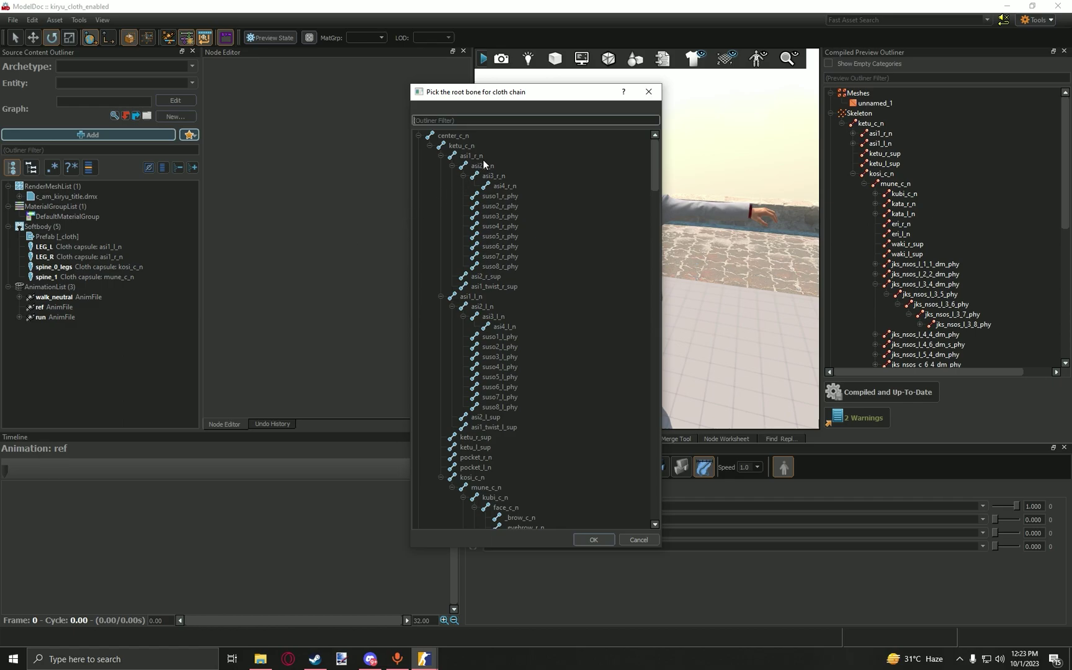
pyautogui.moveTo(652, 155)
pyautogui.mouseDown()
pyautogui.moveTo(641, 497)
pyautogui.moveTo(658, 159)
pyautogui.mouseUp()
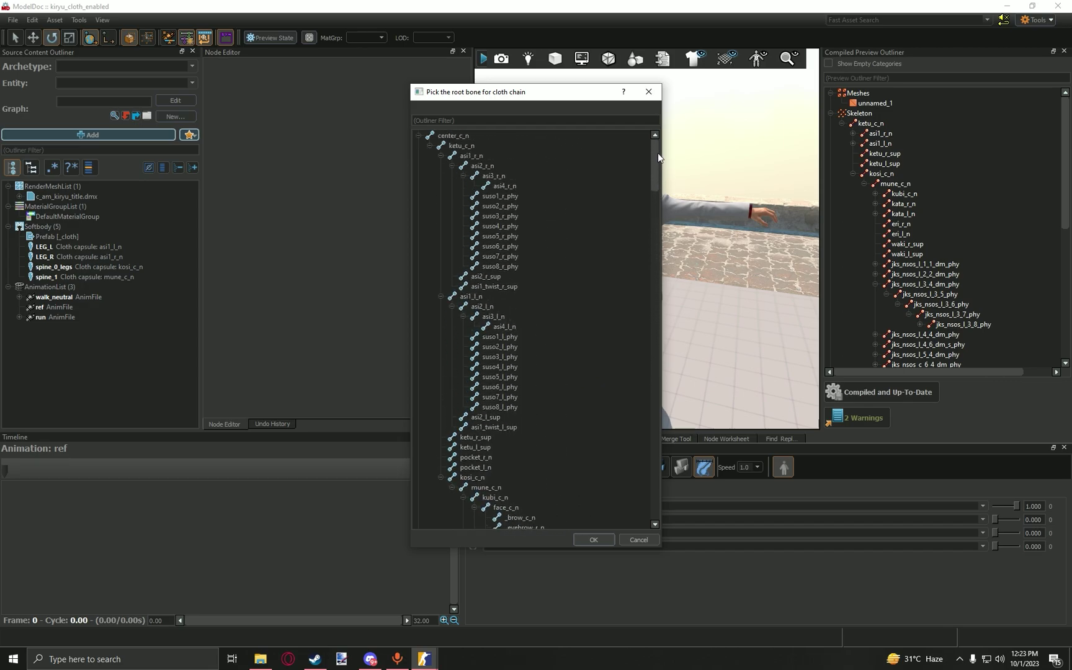
pyautogui.moveTo(551, 92); pyautogui.dragTo(349, 65)
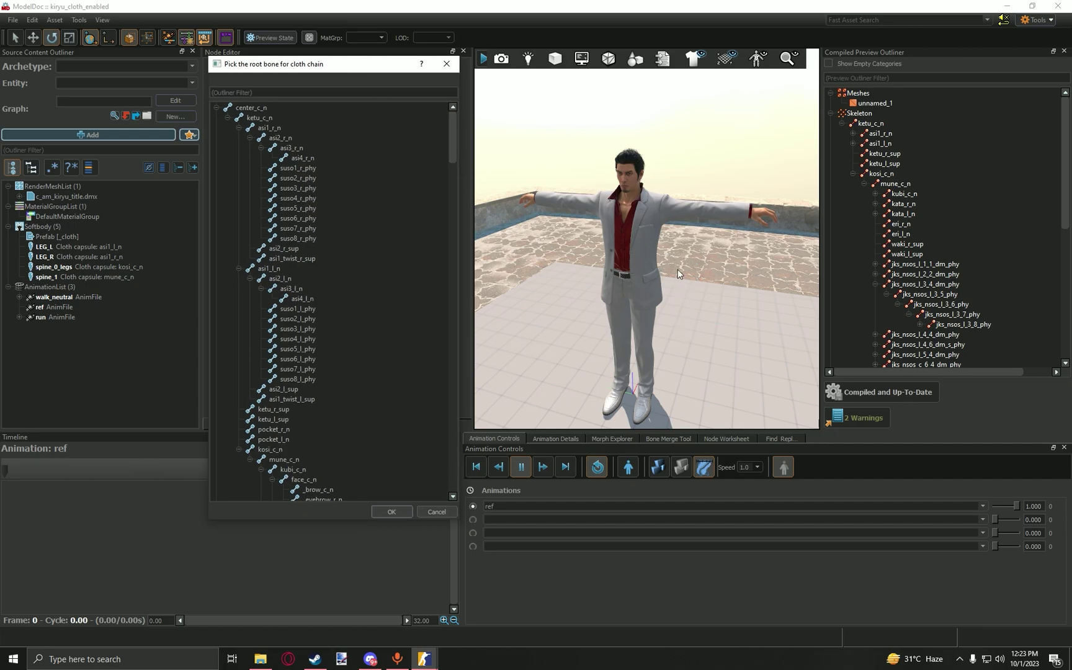
pyautogui.moveTo(450, 134); pyautogui.dragTo(430, 376)
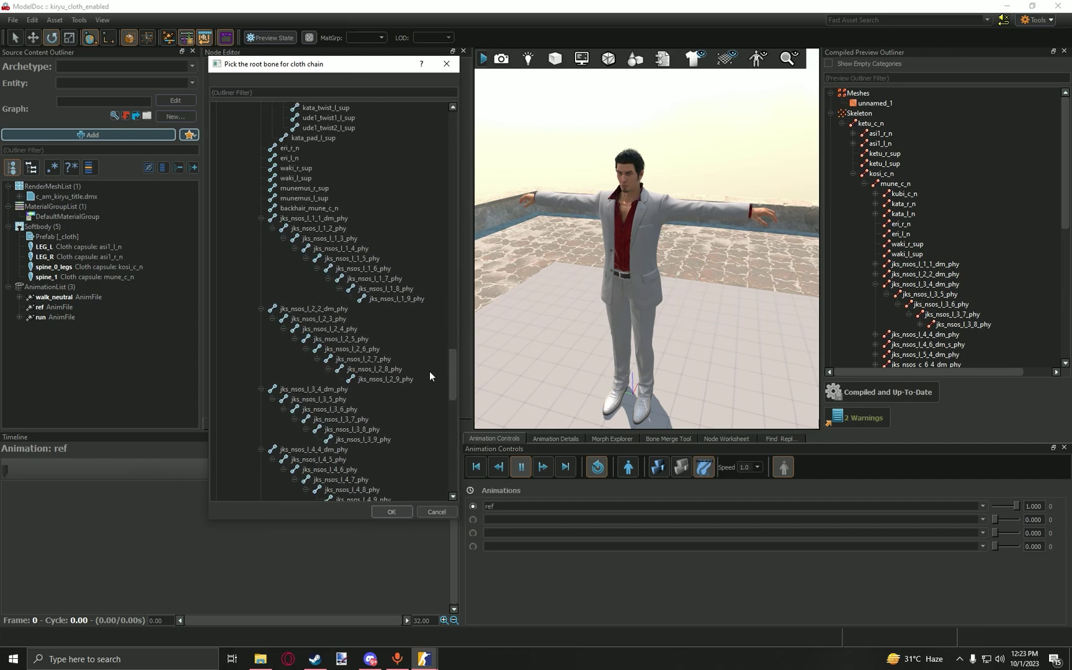
pyautogui.click(319, 218)
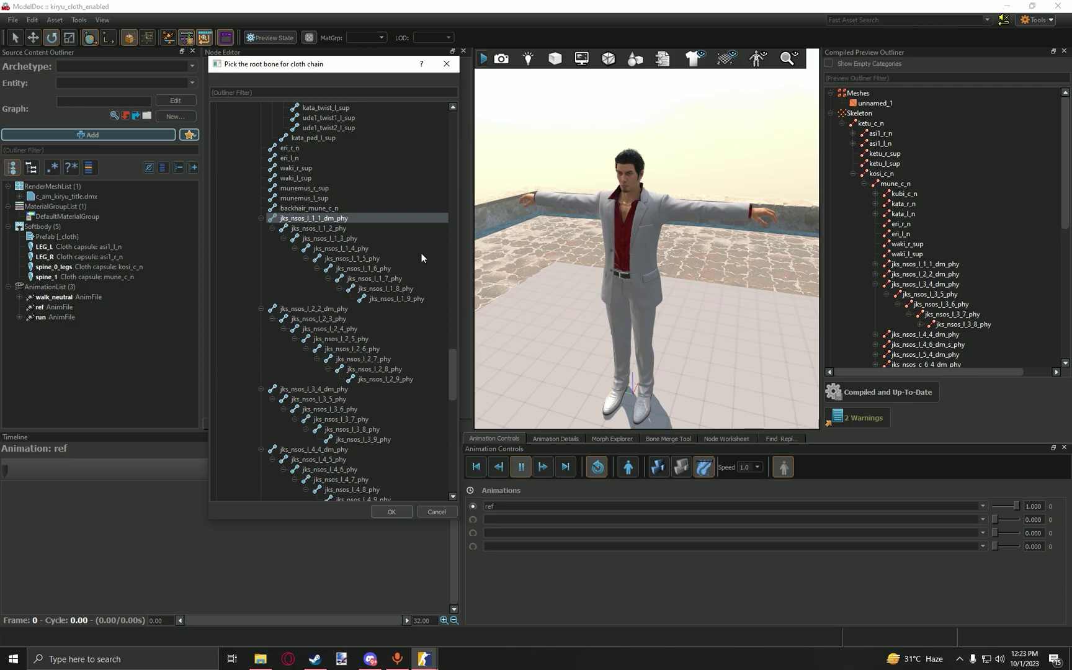
pyautogui.doubleClick(343, 218)
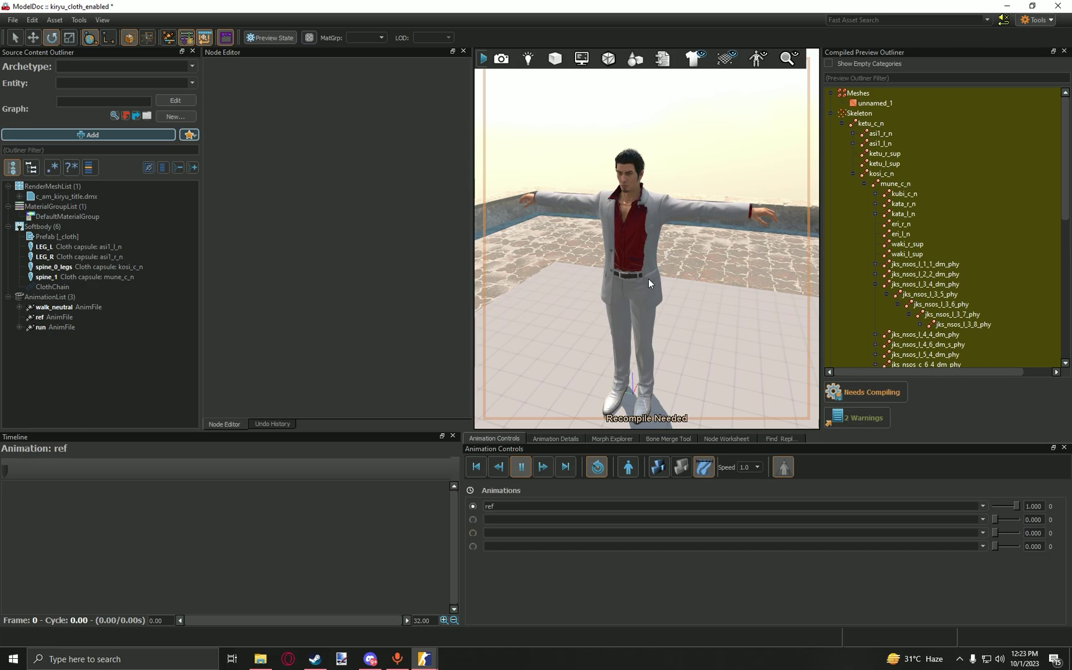
# Compile the model and open the new ClothChain node to view its joints on the jacket.
pyautogui.click(897, 385)
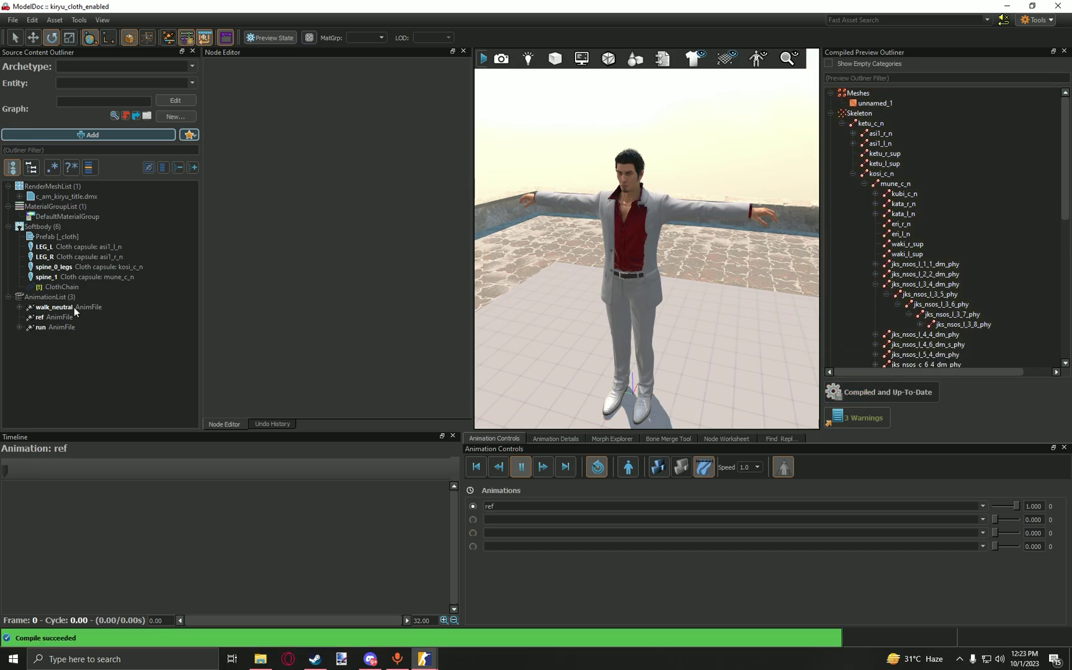
pyautogui.click(62, 285)
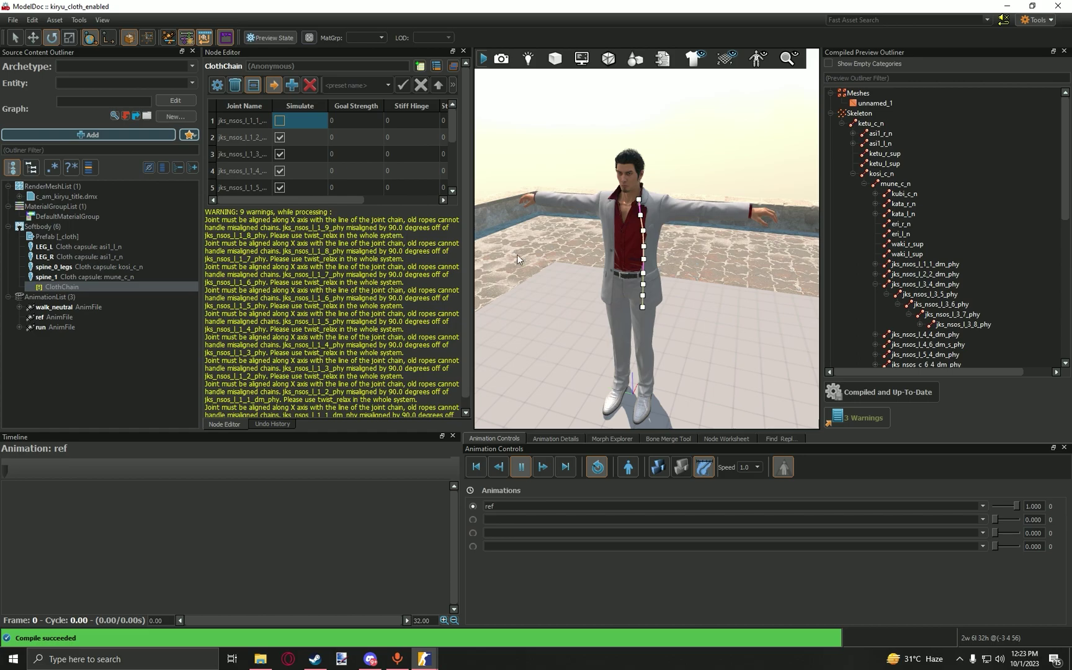
pyautogui.scroll(5, 550, 264)
pyautogui.moveTo(597, 198); pyautogui.dragTo(580, 194, button='right')
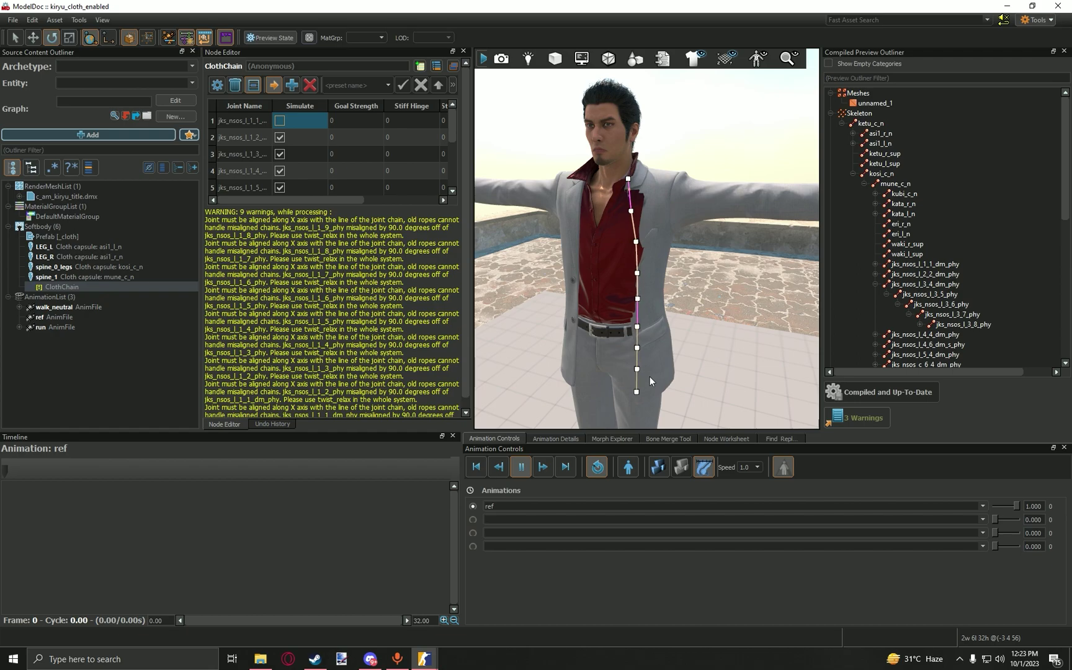
# Set the cloth chain's implicit Twist Relax value to 1 and recompile the model.
pyautogui.click(217, 84)
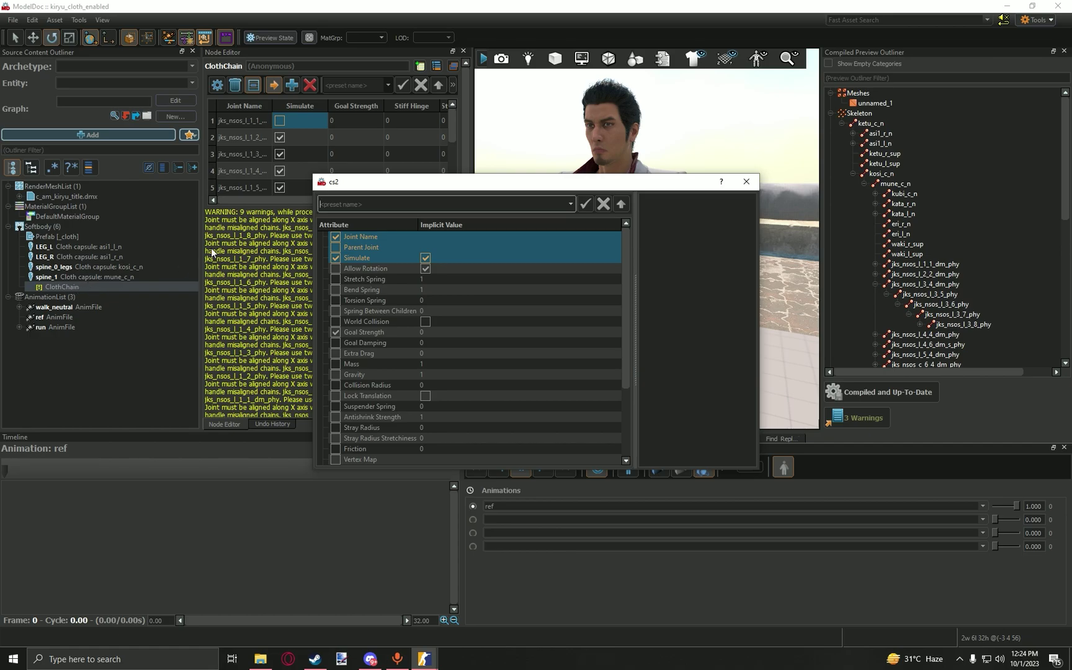
pyautogui.scroll(-3, 437, 311)
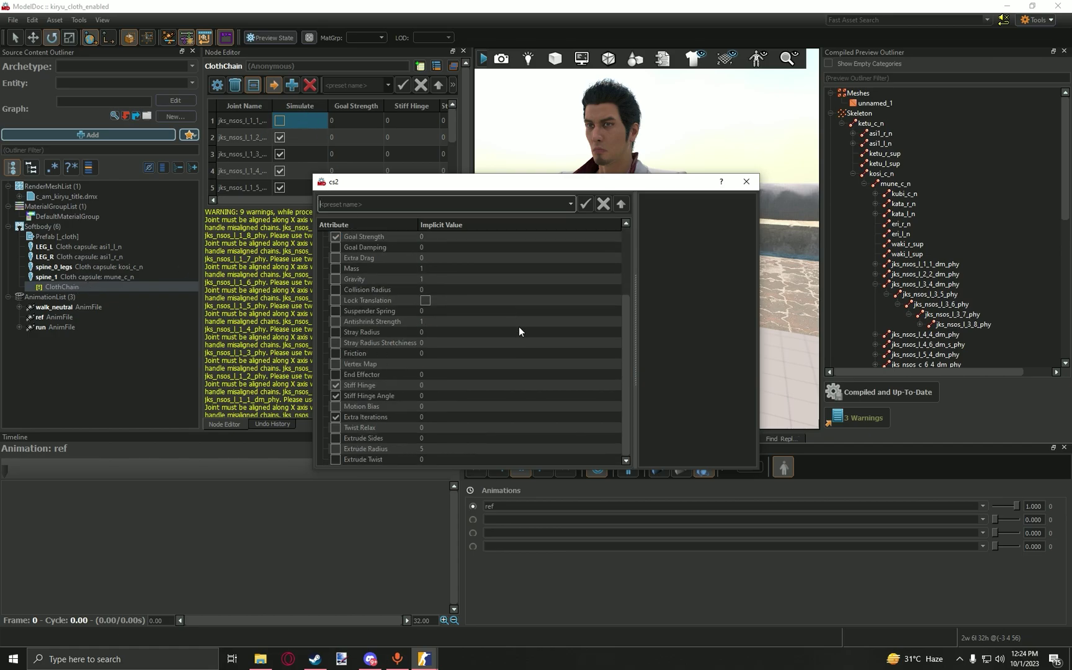
pyautogui.doubleClick(422, 426)
pyautogui.write('1')
pyautogui.press('Return')
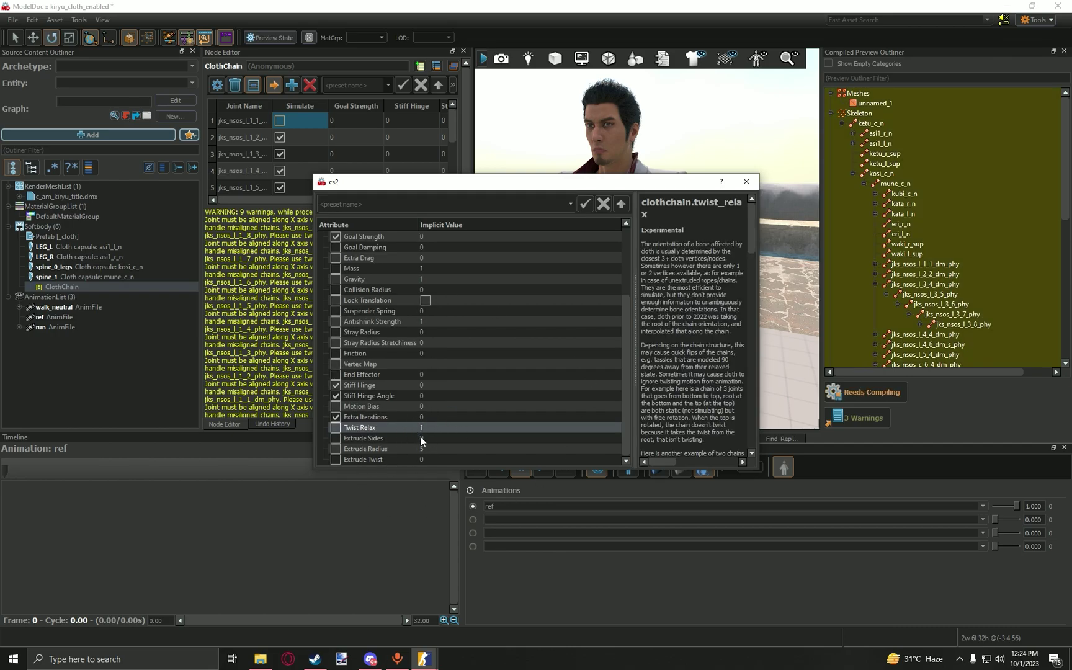
pyautogui.click(747, 181)
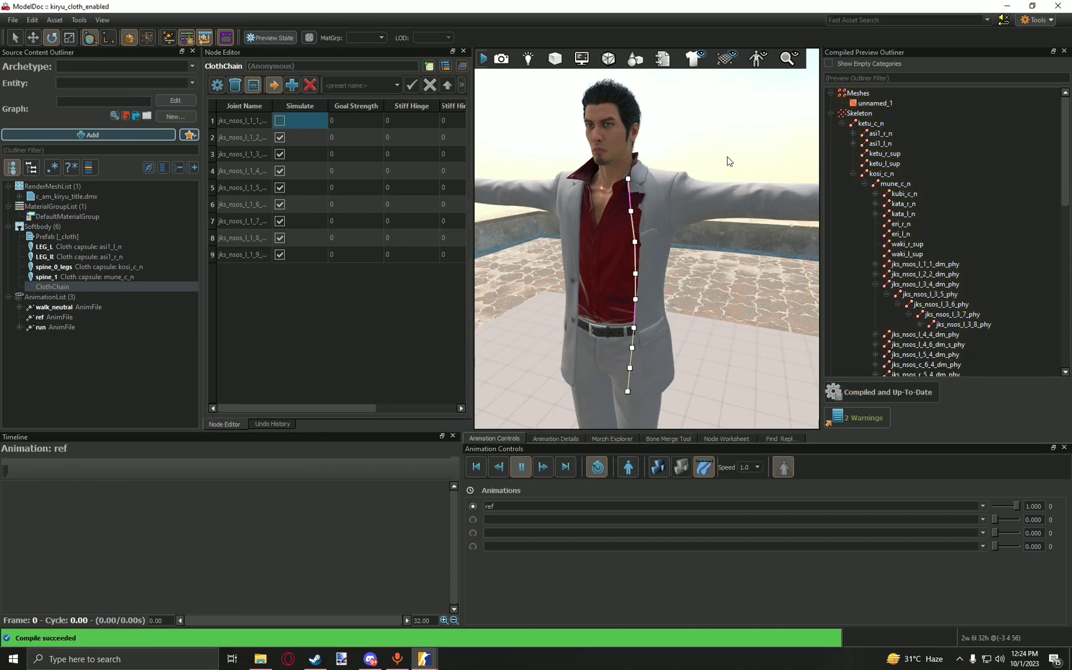
# Turn off simulation for the chain's second and third joints, jks_nsos_l_1_2 and jks_nsos_l_1_3, and recompile the model.
pyautogui.click(279, 137)
pyautogui.click(280, 154)
pyautogui.click(865, 392)
# Examine the cloth chain along the jacket's front edge from the collar down to the hem.
pyautogui.moveTo(658, 225); pyautogui.dragTo(658, 148, button='right')
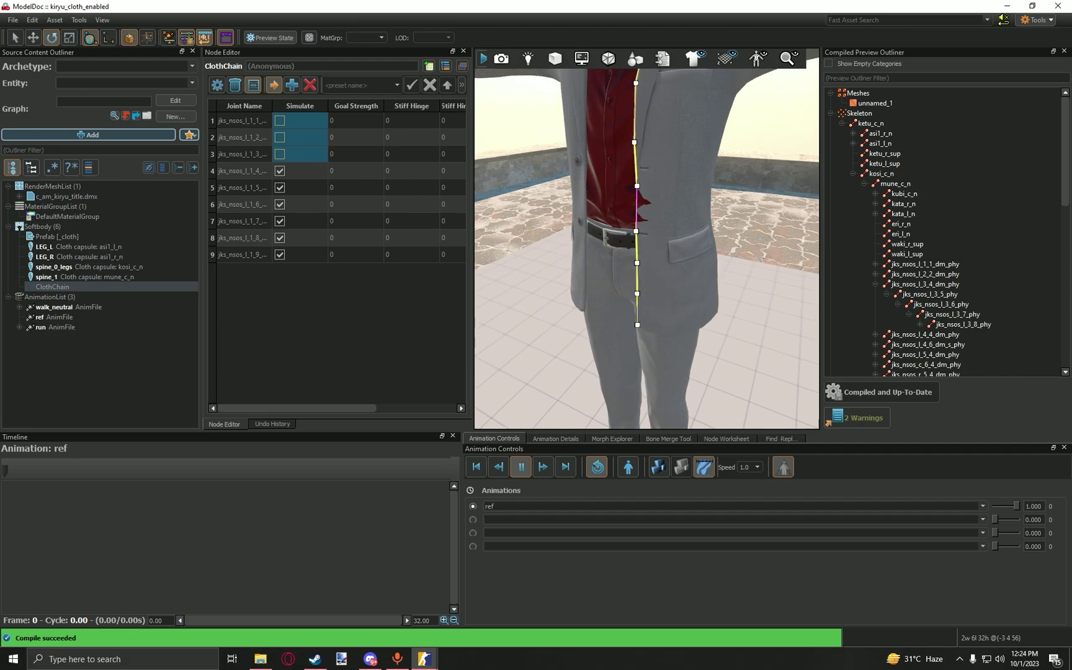
pyautogui.moveTo(662, 283); pyautogui.dragTo(662, 254, button='right')
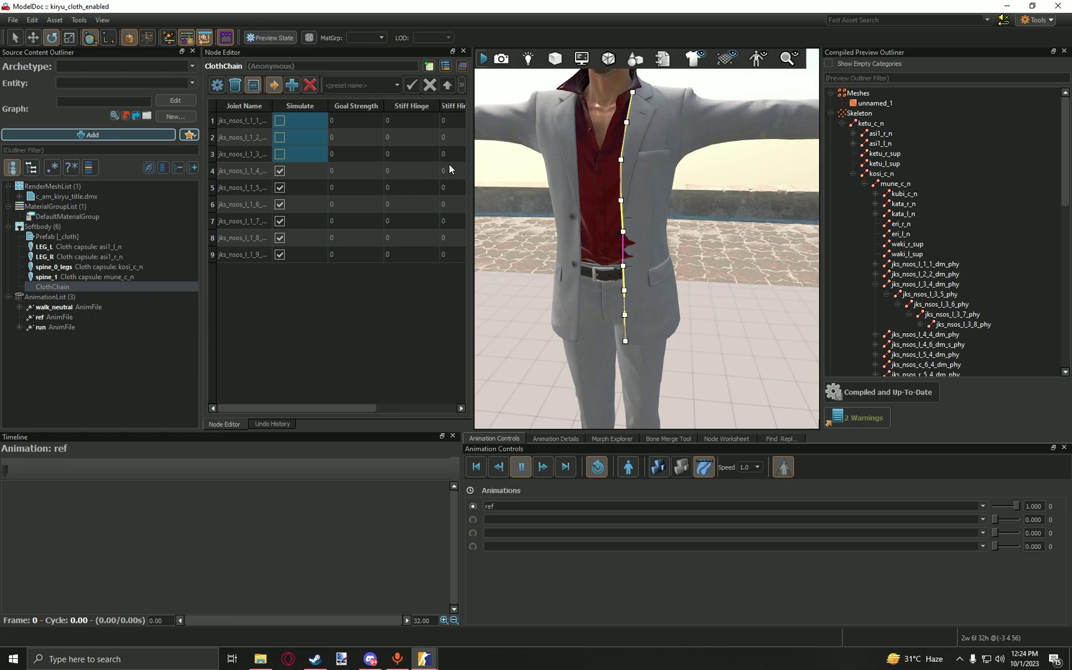
pyautogui.moveTo(649, 93); pyautogui.dragTo(605, 78, button='right')
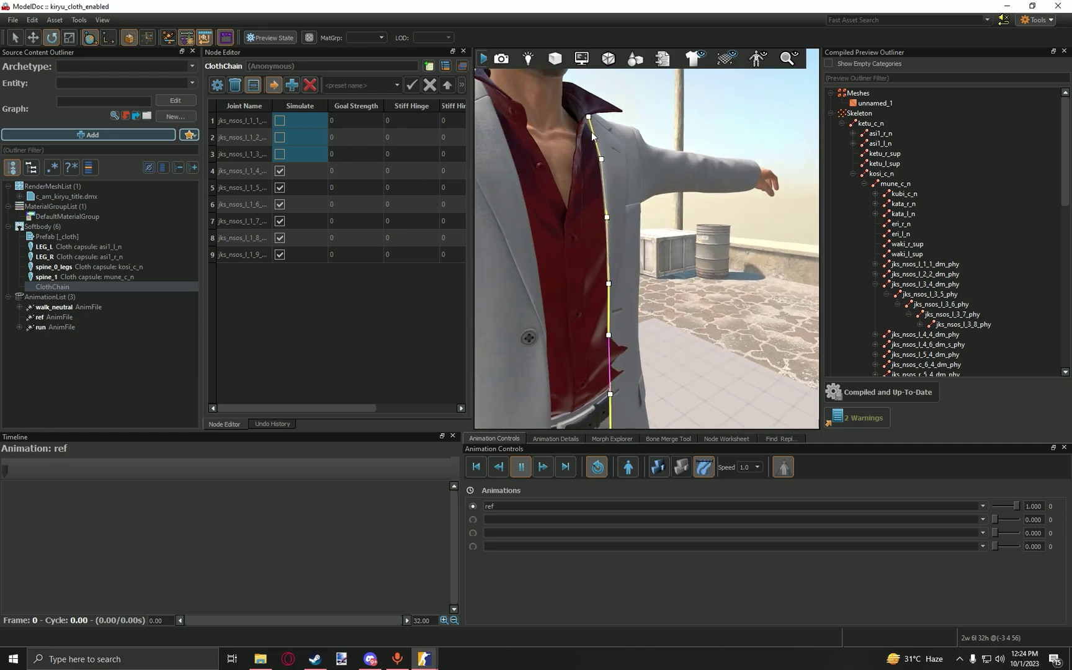
pyautogui.moveTo(600, 165); pyautogui.dragTo(611, 302)
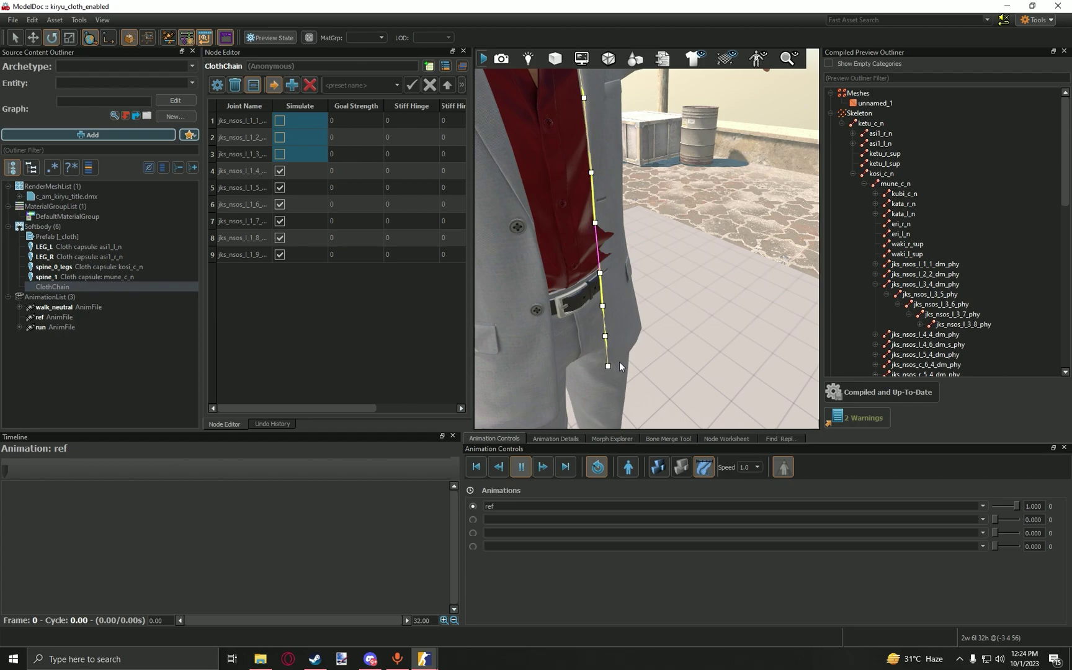
pyautogui.moveTo(620, 366); pyautogui.dragTo(597, 312, button='right')
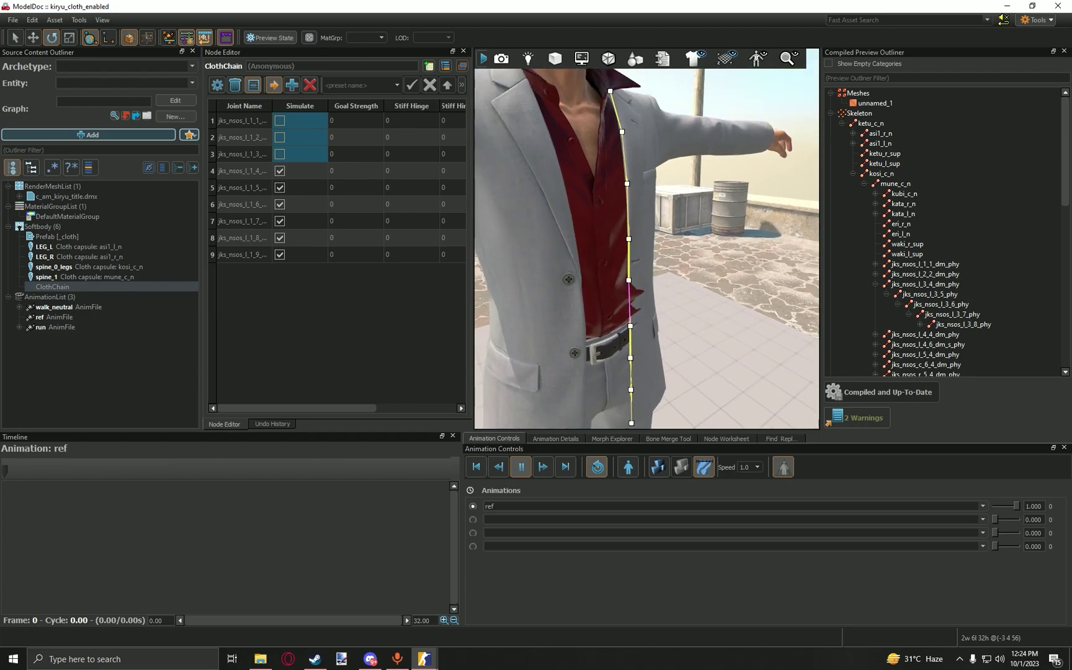
pyautogui.scroll(-2, 646, 249)
pyautogui.keyDown('alt'); pyautogui.moveTo(561, 357); pyautogui.dragTo(617, 357); pyautogui.keyUp('alt')
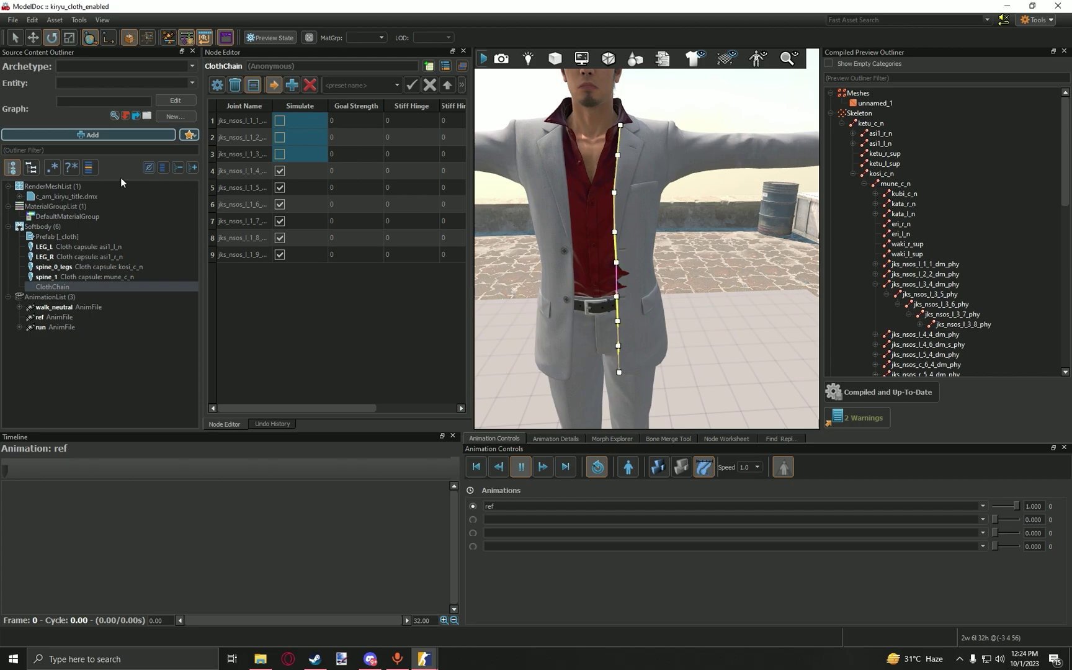
# Show the source outliner as a bone hierarchy and expand the jacket bones from jks_nsos_l_1_2_phy to jks_nsos_l_1_4_phy.
pyautogui.click(33, 169)
pyautogui.scroll(-5, 117, 290)
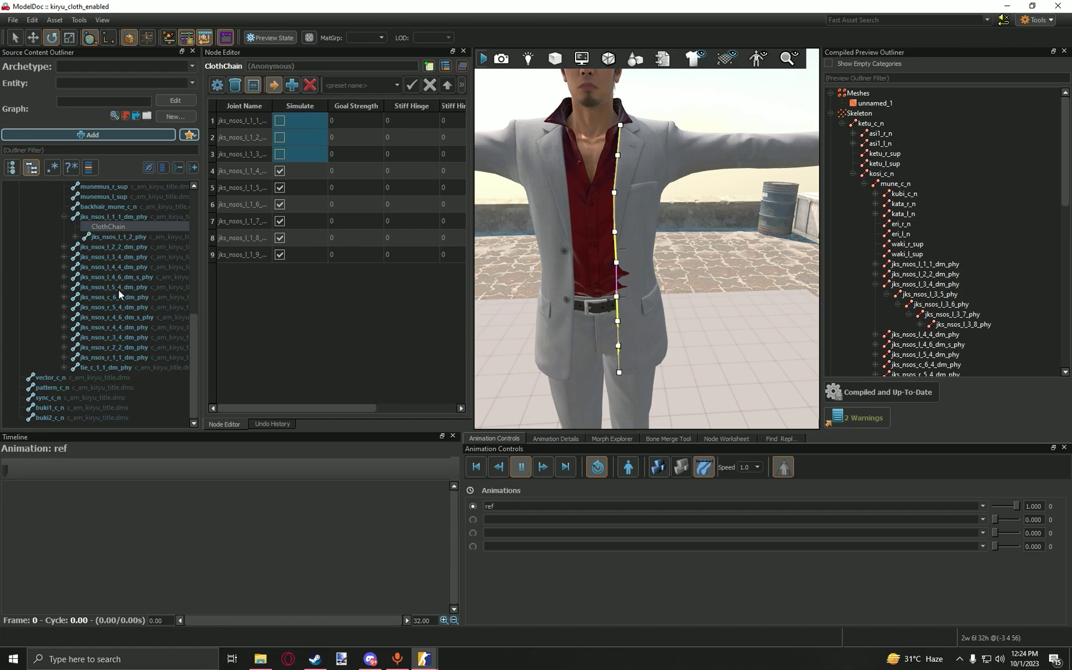
pyautogui.click(75, 236)
pyautogui.click(87, 246)
pyautogui.click(98, 256)
# Explode the cloth chain into separate cloth nodes and springs, and inspect the properties of the resulting nodes and spring0.
pyautogui.rightClick(104, 227)
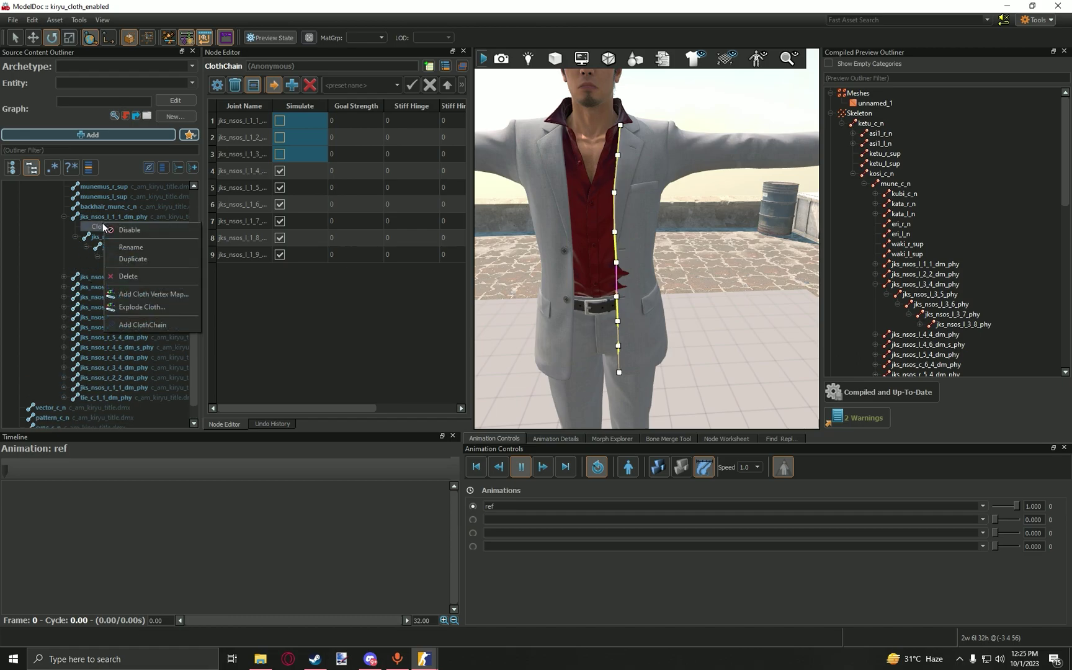
pyautogui.click(142, 306)
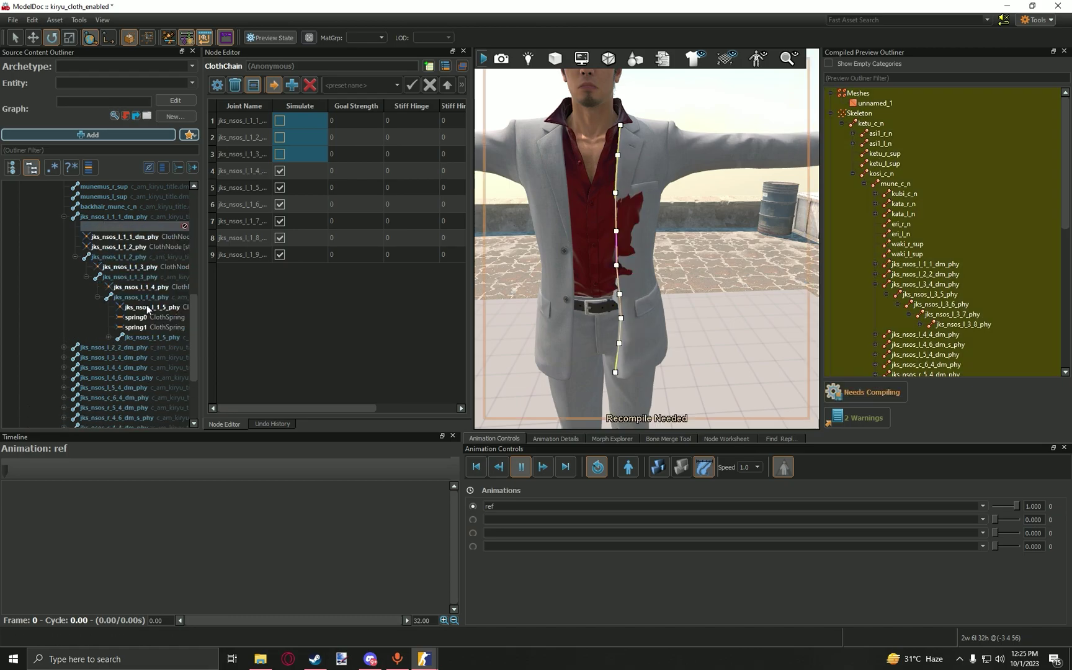
pyautogui.click(154, 237)
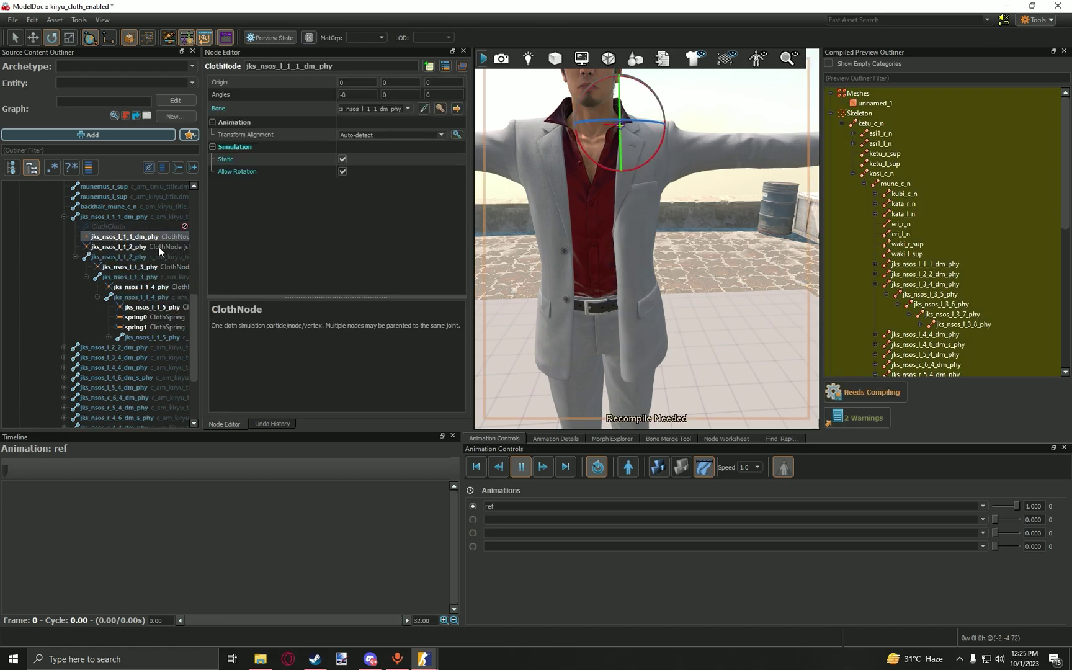
pyautogui.click(159, 247)
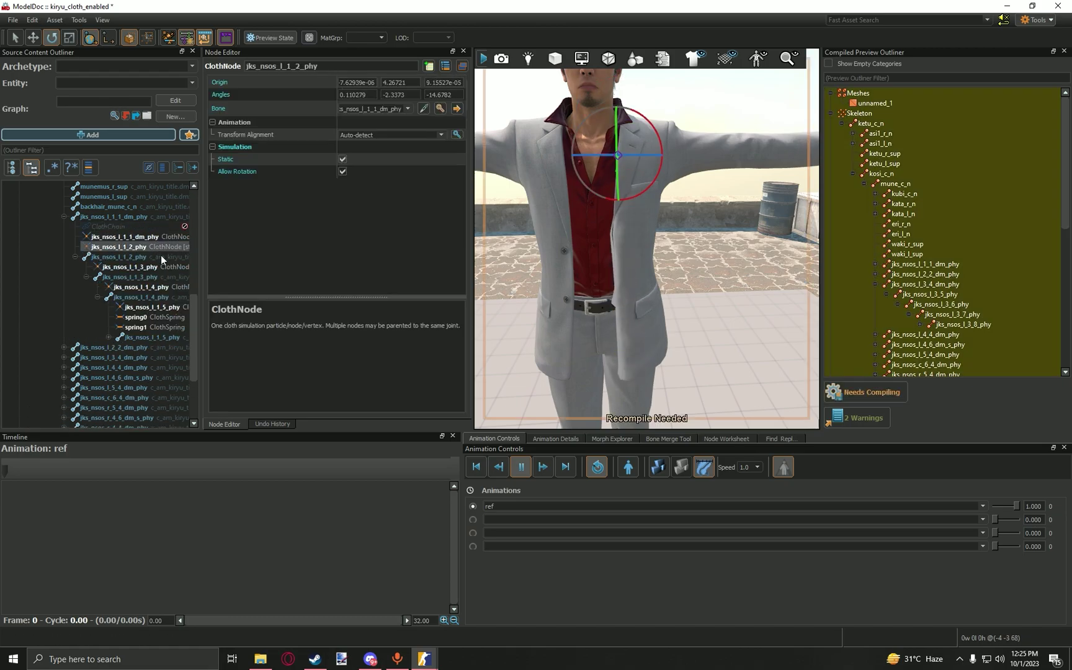
pyautogui.click(151, 287)
pyautogui.click(136, 317)
pyautogui.click(152, 328)
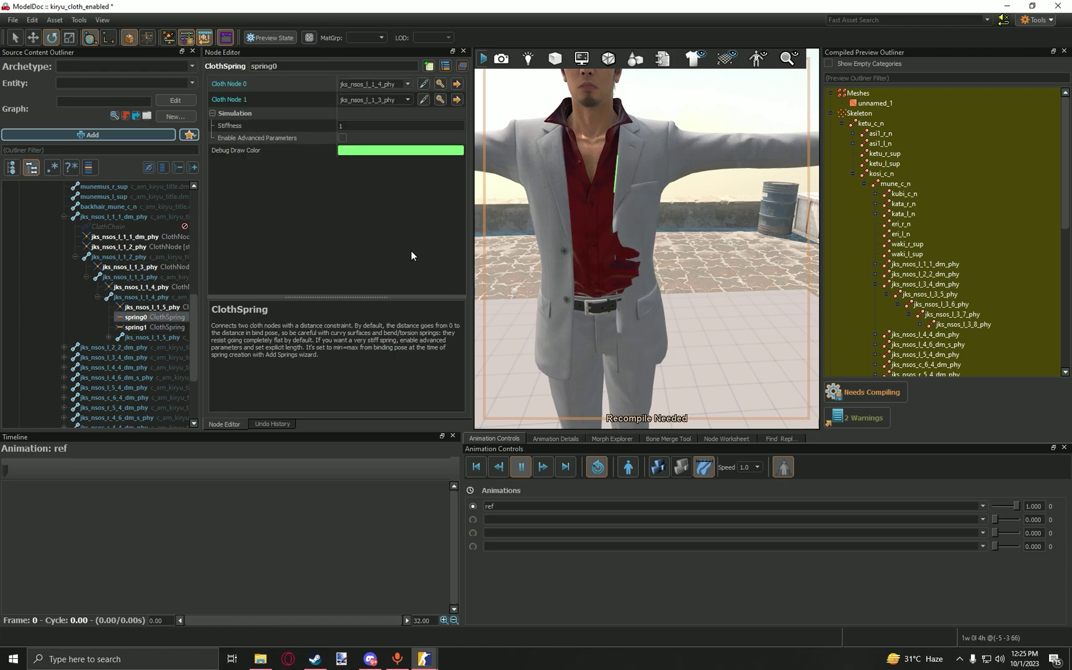
# Undo exploding the cloth so the chain is a single ClothChain node again.
pyautogui.press('Up')
pyautogui.press('Up')
pyautogui.press('Up')
pyautogui.press('Up')
pyautogui.press('Up')
pyautogui.press('Up')
pyautogui.press('Up')
pyautogui.press('Up')
pyautogui.hotkey('ctrl', 'z')
pyautogui.hotkey('ctrl', 'z')
pyautogui.hotkey('ctrl', 'z')
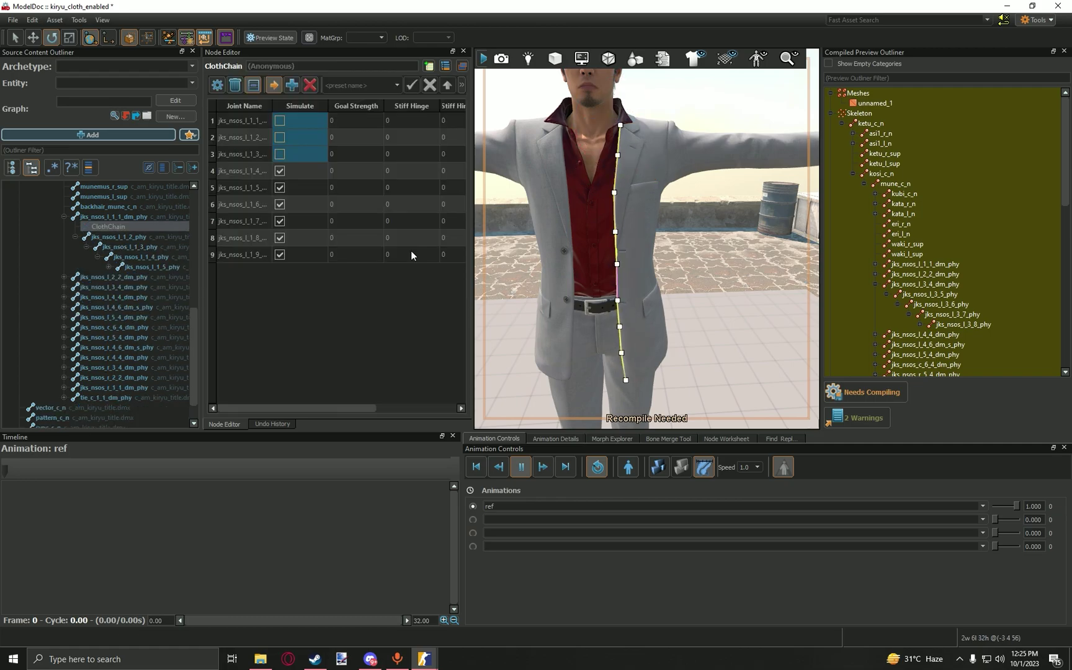
# Save and recompile the model, and adjust the viewport's cloth display options.
pyautogui.click(886, 393)
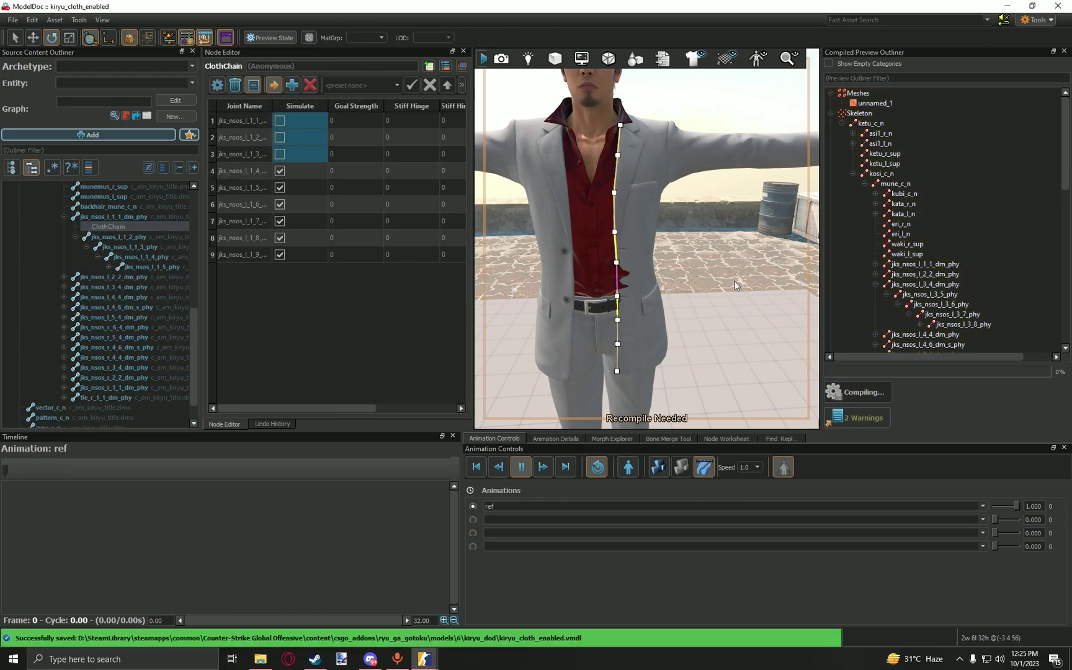
pyautogui.rightClick(635, 372)
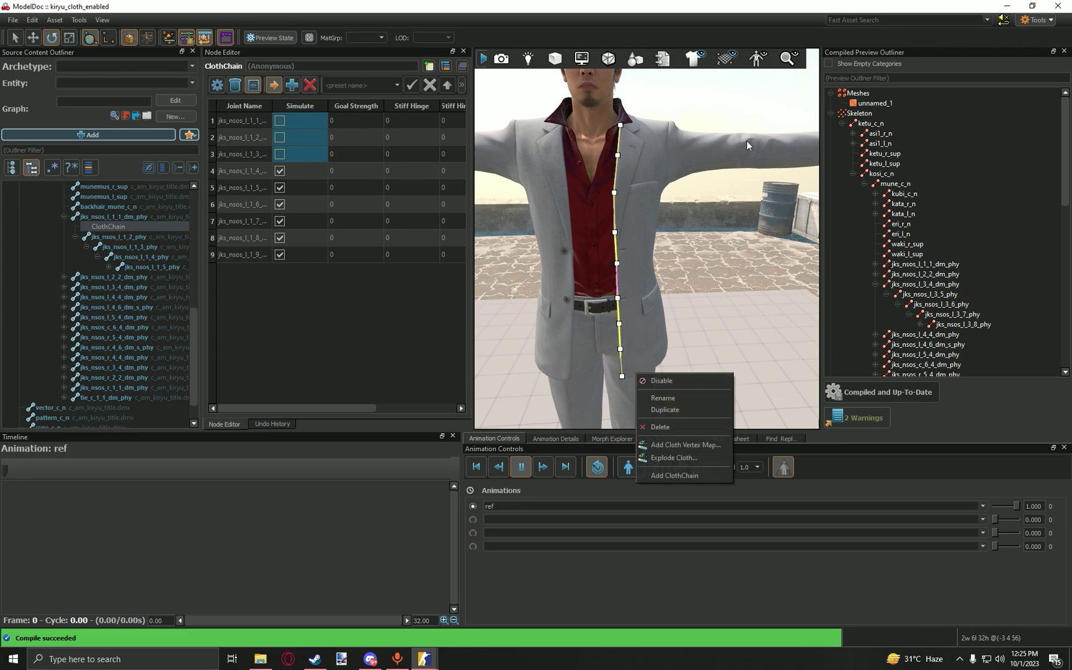
pyautogui.click(694, 59)
pyautogui.click(691, 118)
pyautogui.click(573, 231)
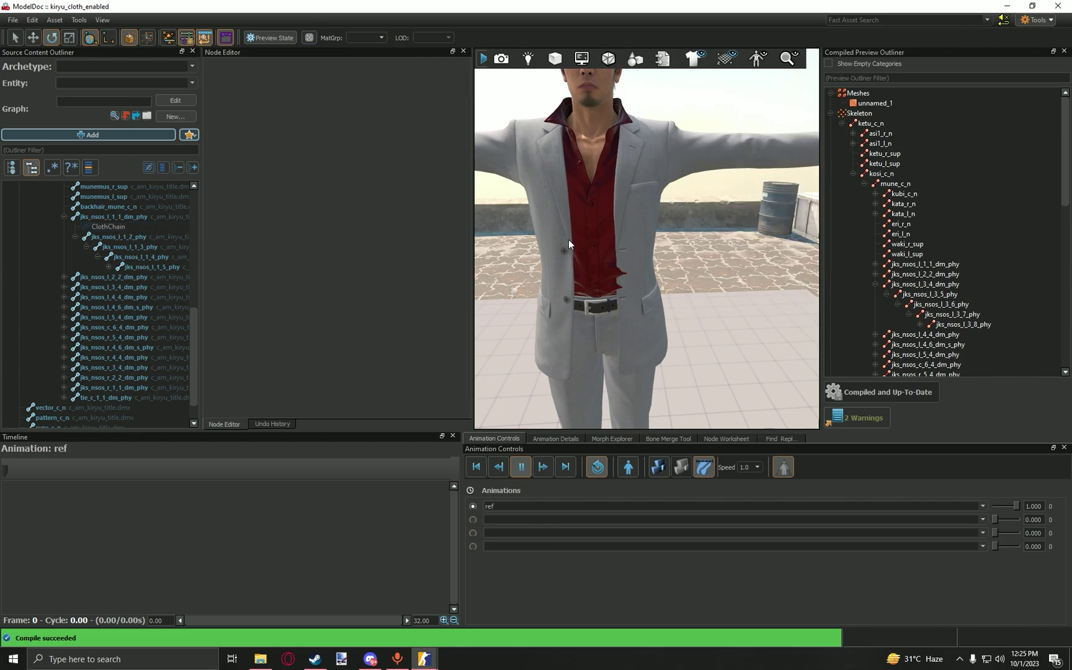
# Set the ClothChain's implicit Collision Radius to 2, inspect the collision spheres along the jacket edge, and recompile the model.
pyautogui.click(116, 224)
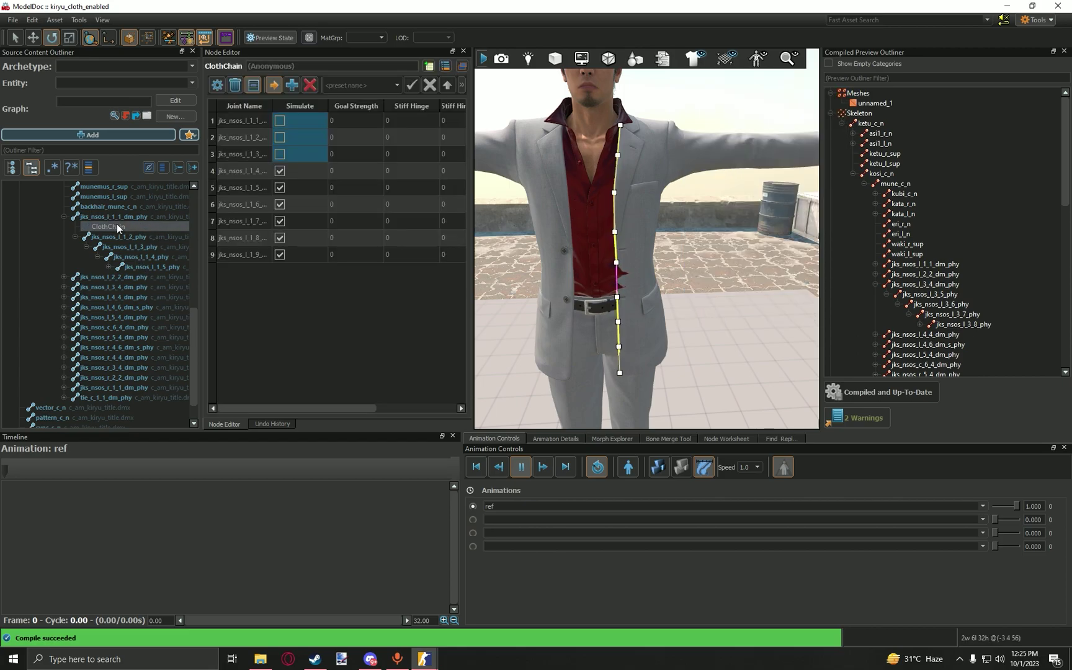
pyautogui.click(217, 86)
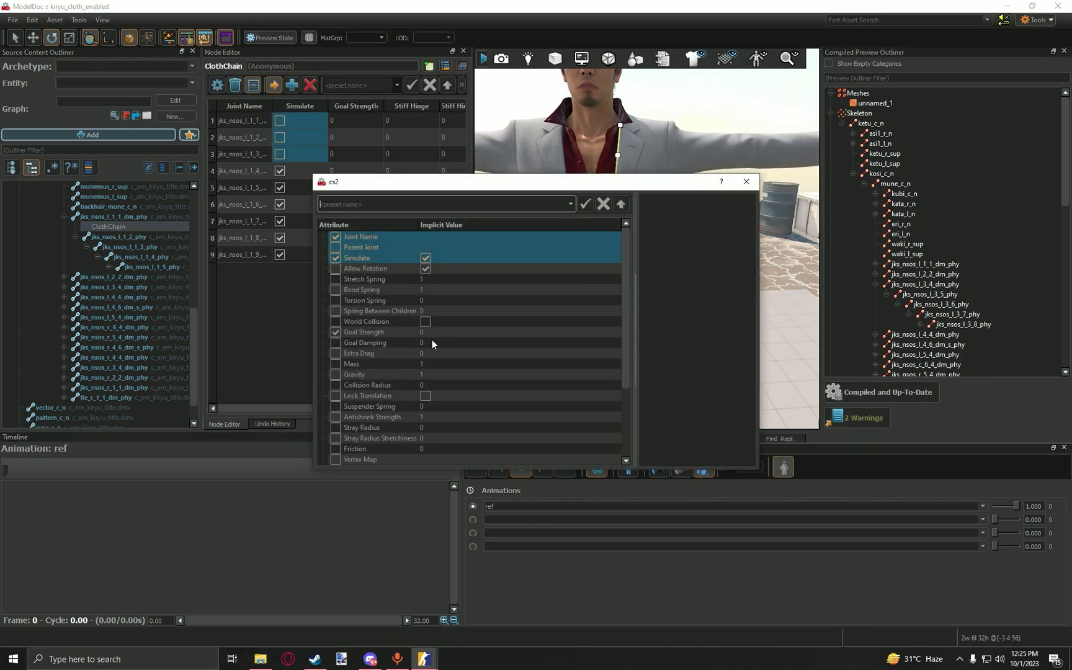
pyautogui.scroll(-3, 422, 407)
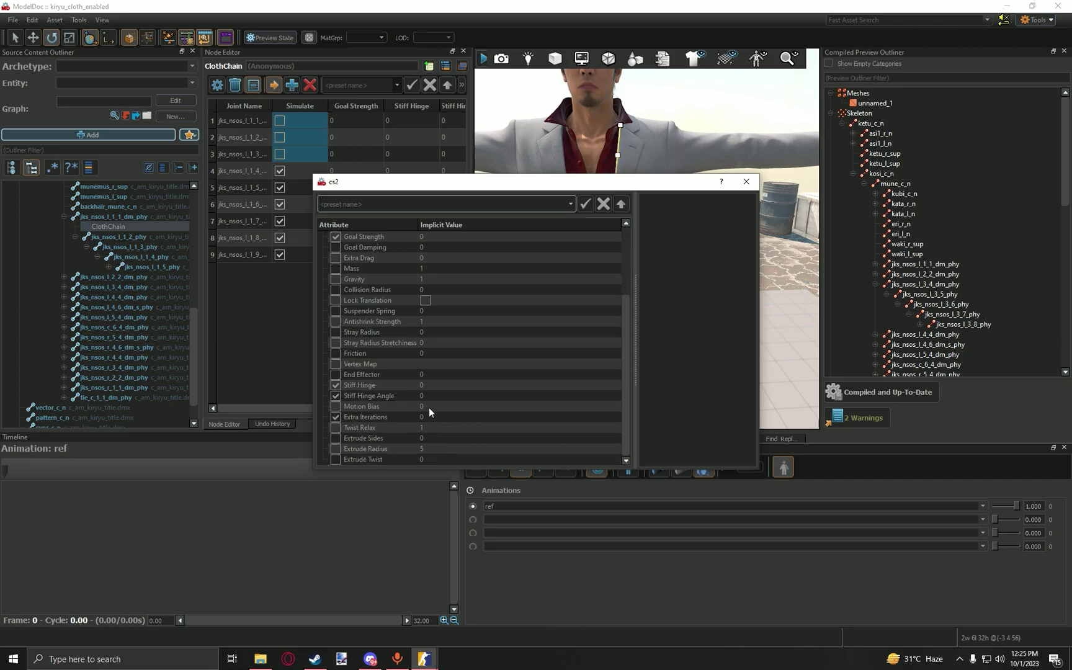
pyautogui.scroll(3, 426, 408)
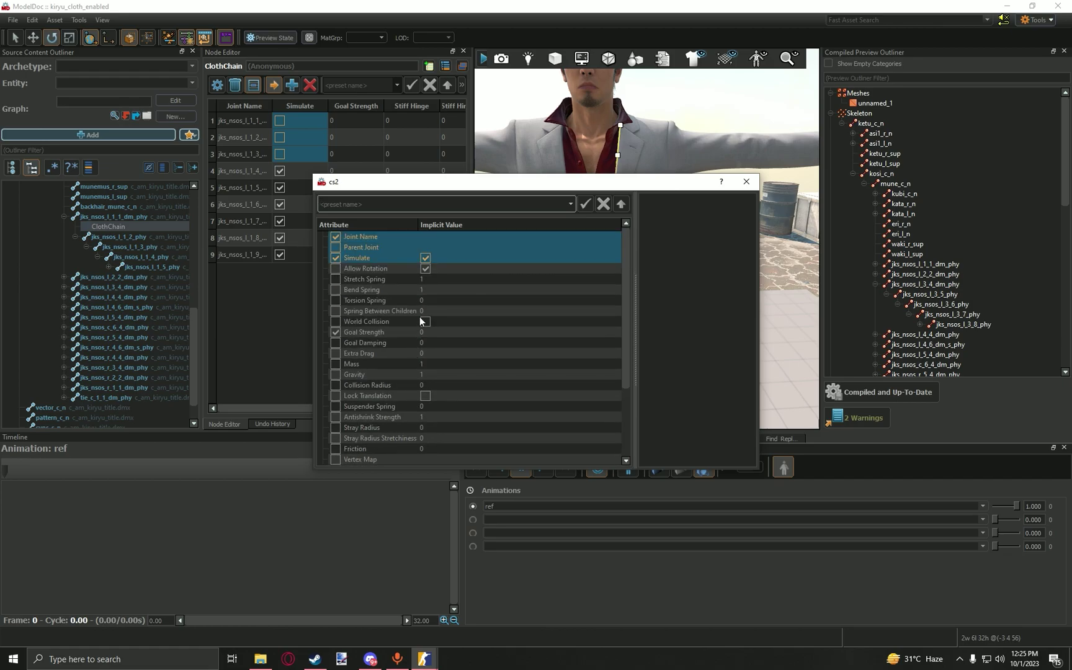
pyautogui.click(422, 385)
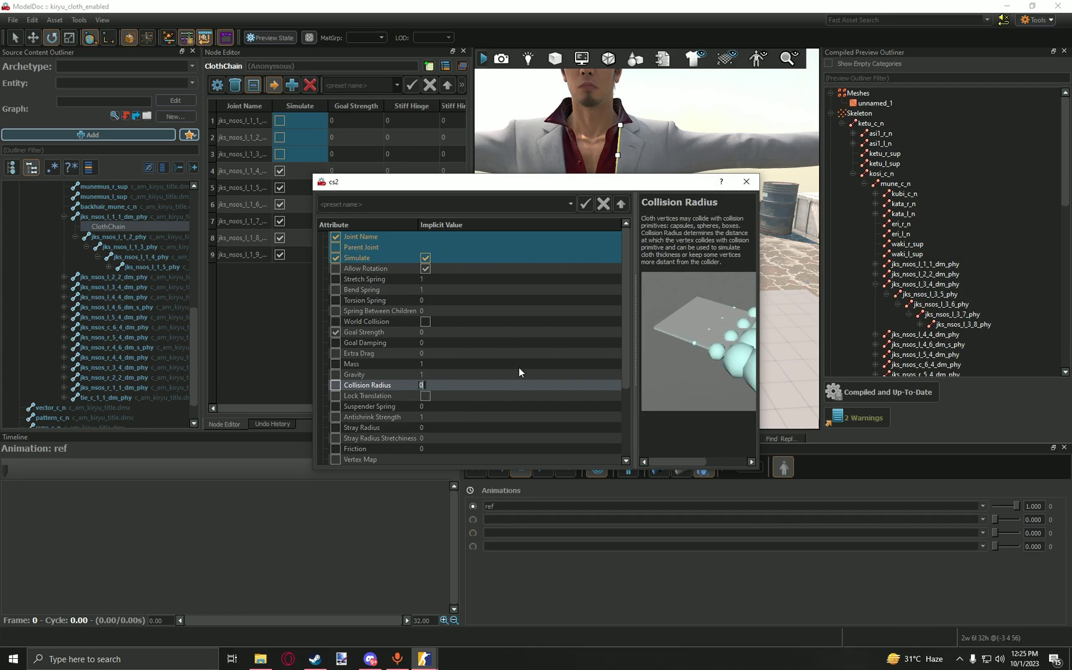
pyautogui.write('2')
pyautogui.click(673, 319)
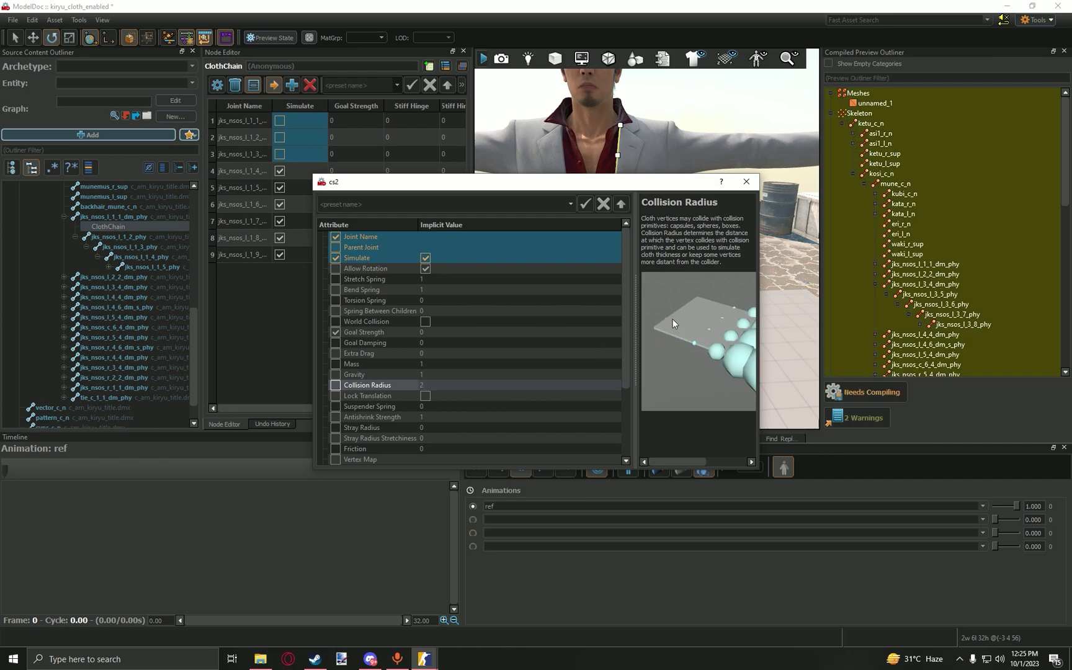
pyautogui.click(747, 182)
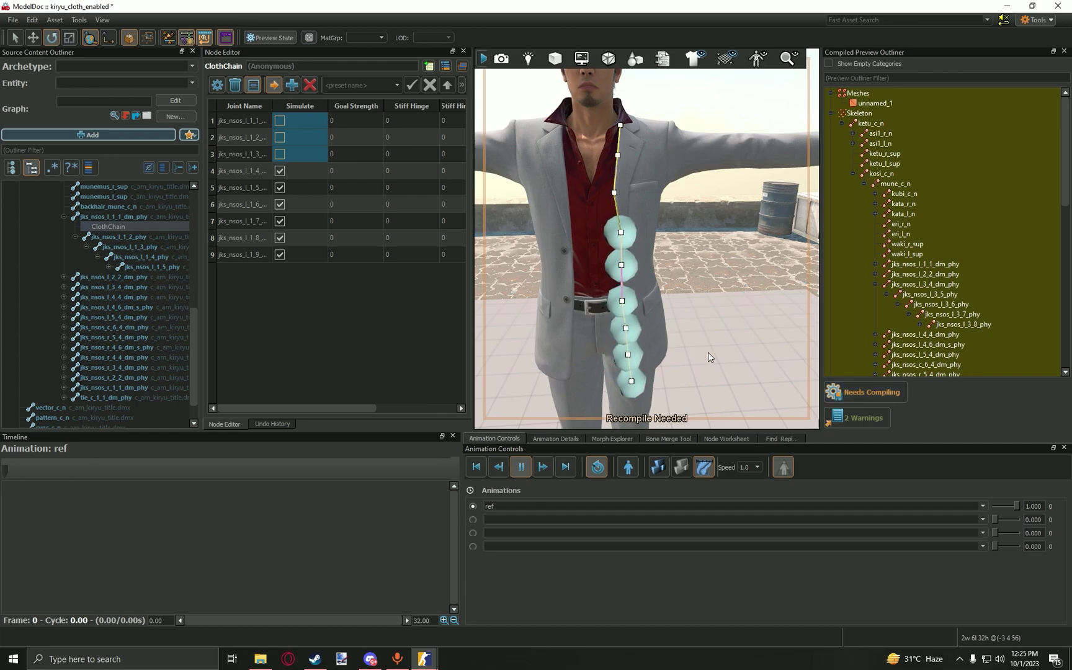
pyautogui.moveTo(635, 288); pyautogui.dragTo(671, 197, button='right')
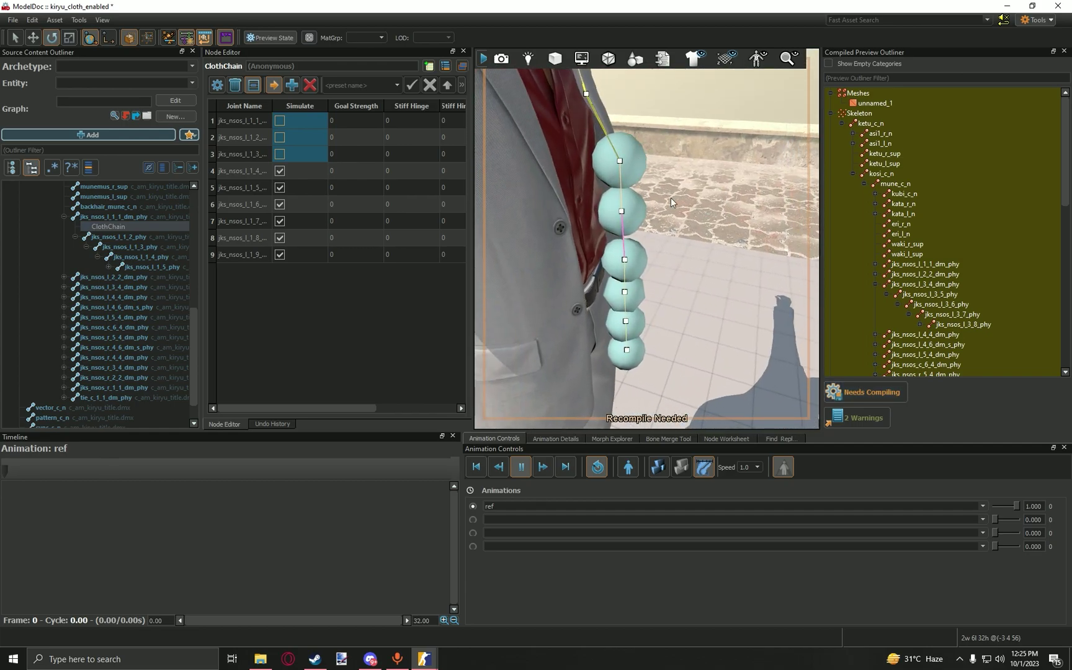
pyautogui.moveTo(744, 248); pyautogui.dragTo(874, 319, button='right')
pyautogui.click(895, 392)
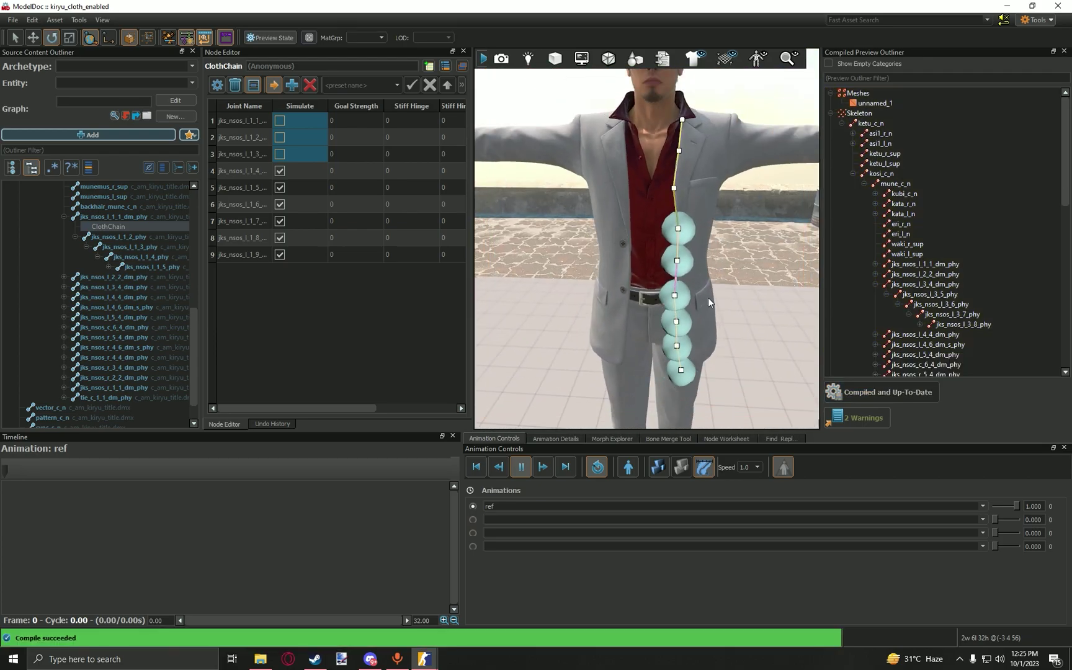
# Enable Simulate for the cloth chain's first three joints, jks_nsos_l_1_1 to jks_nsos_l_1_3.
pyautogui.click(280, 154)
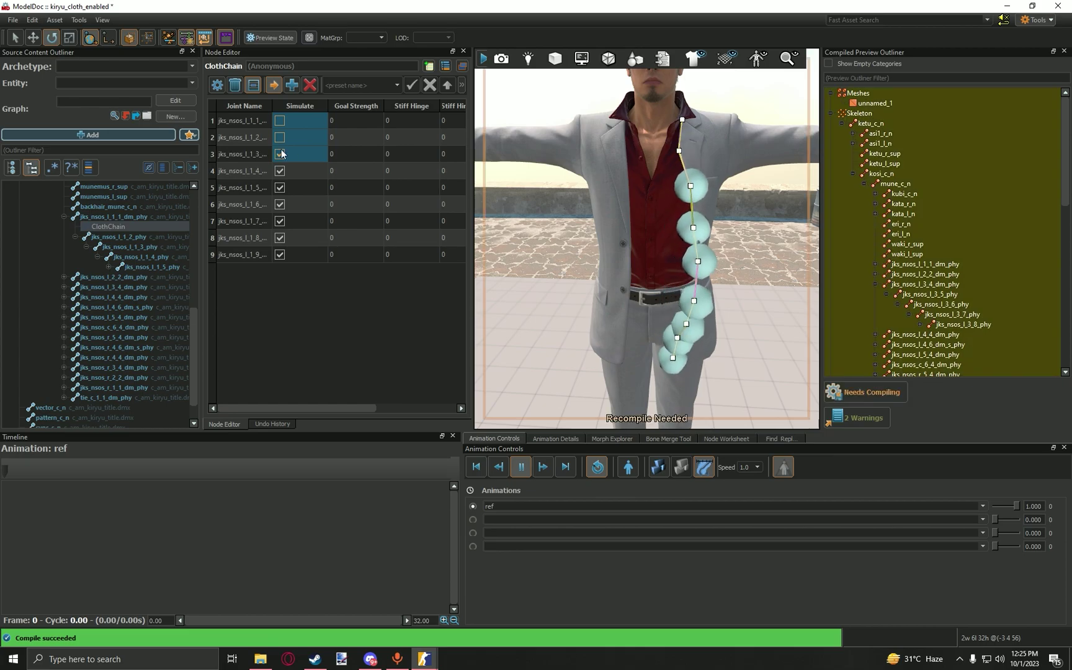
pyautogui.click(281, 138)
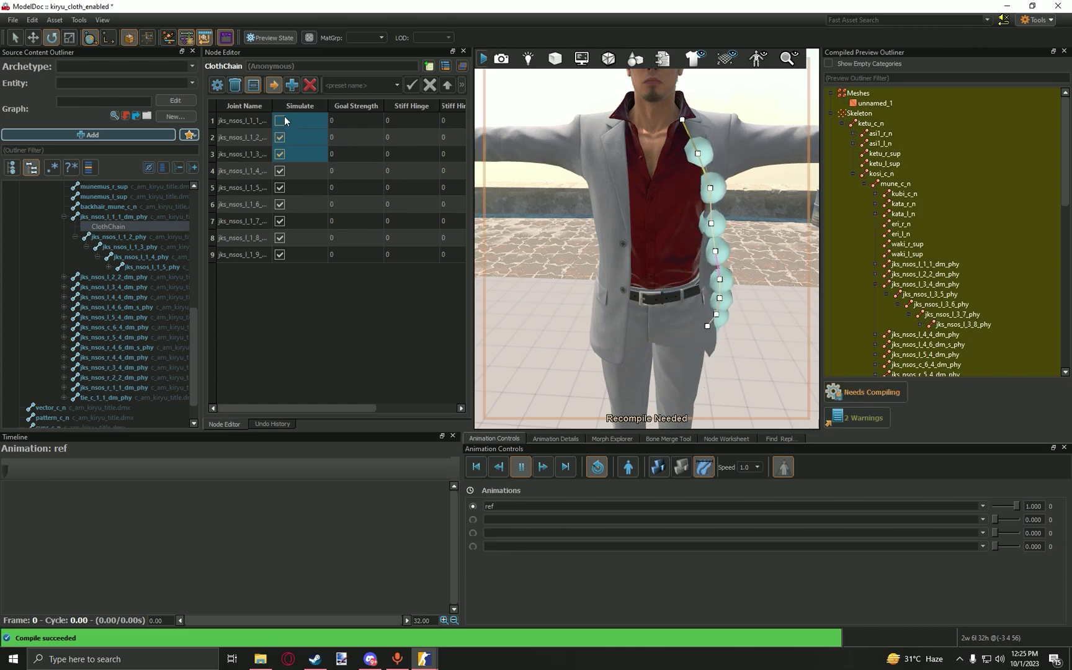
pyautogui.click(281, 121)
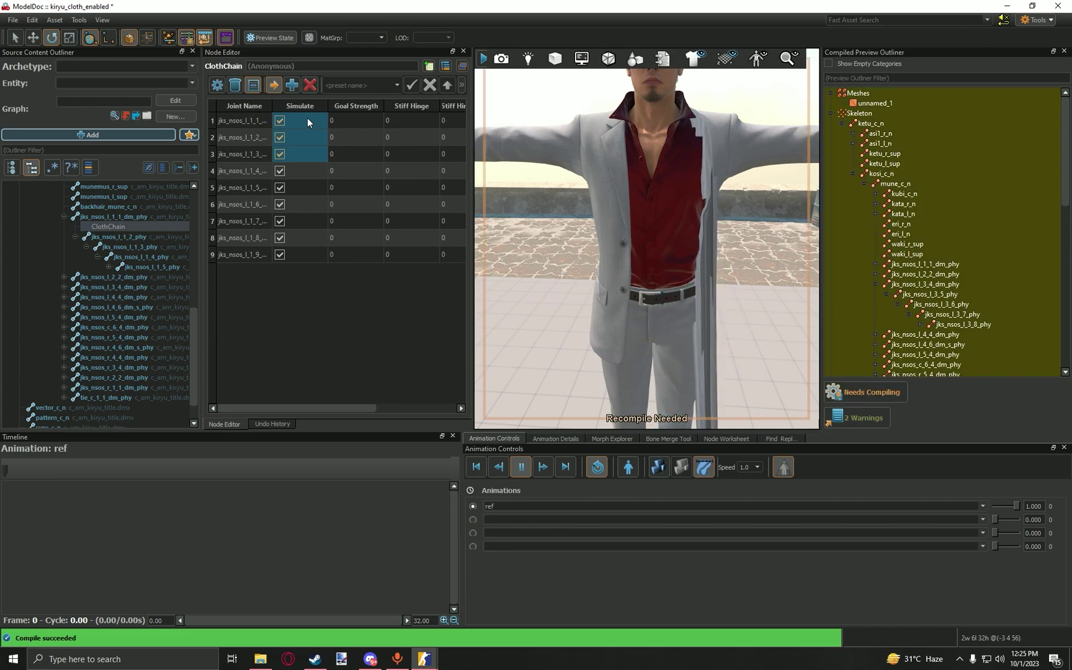
pyautogui.moveTo(615, 186); pyautogui.dragTo(656, 155, button='right')
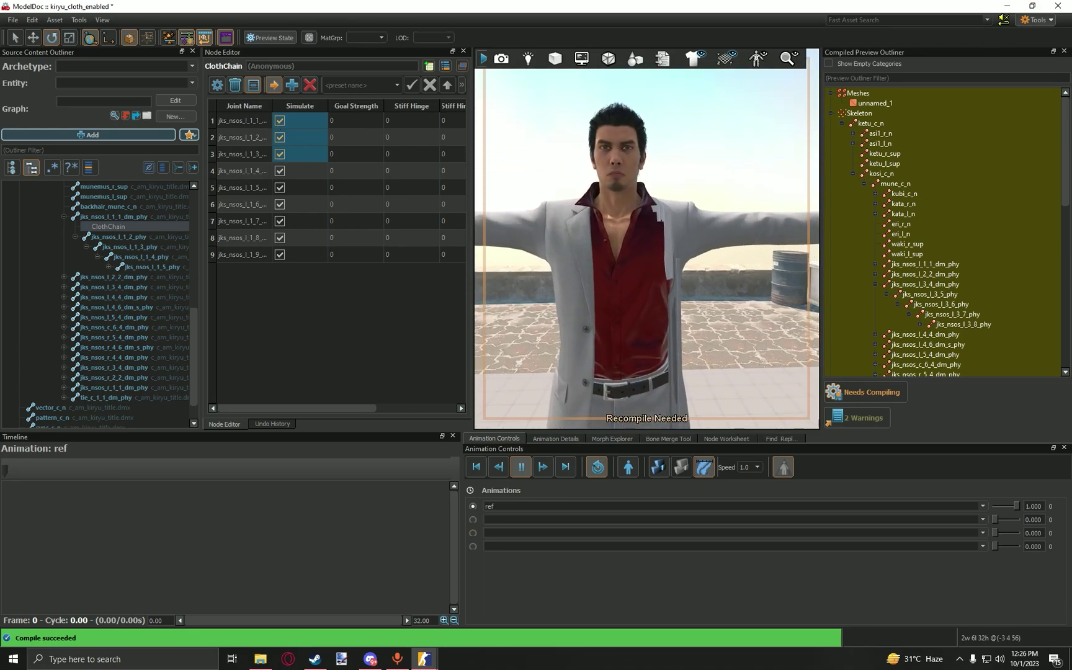
# Disable Simulate for the chain's first joint, list the source nodes by category instead of bone hierarchy, and recompile the model.
pyautogui.click(283, 122)
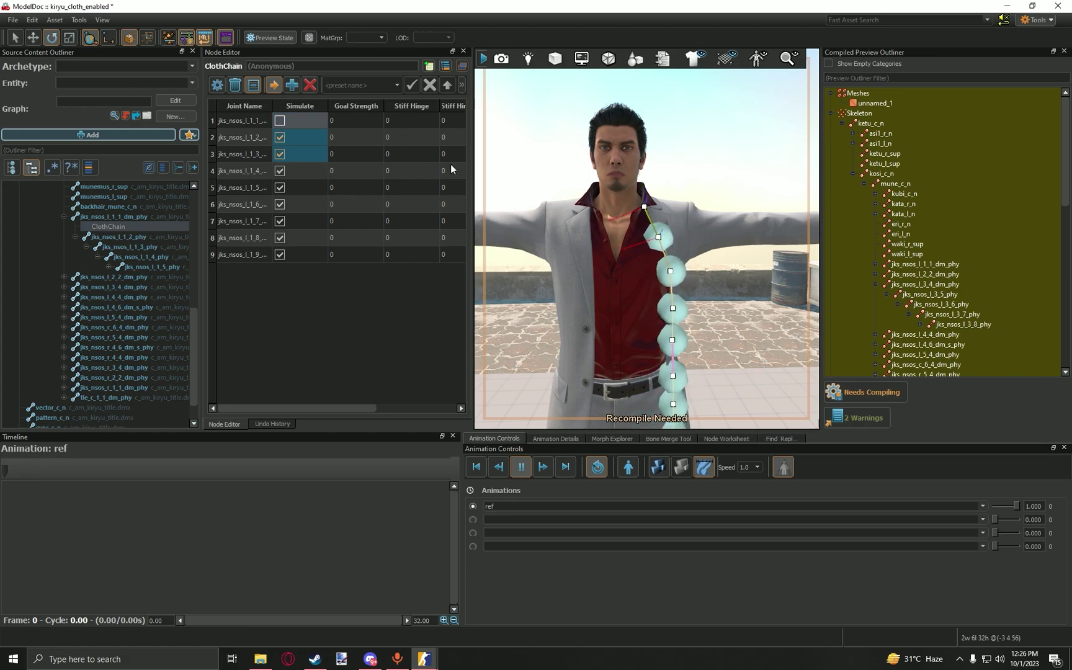
pyautogui.click(280, 121)
pyautogui.click(280, 122)
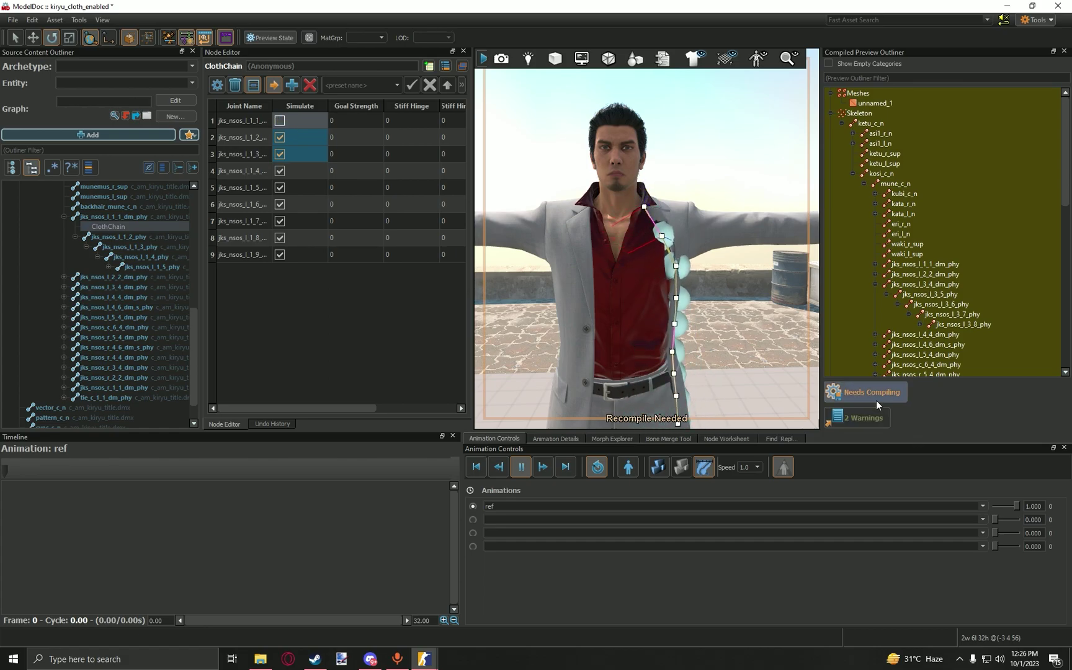
pyautogui.click(12, 168)
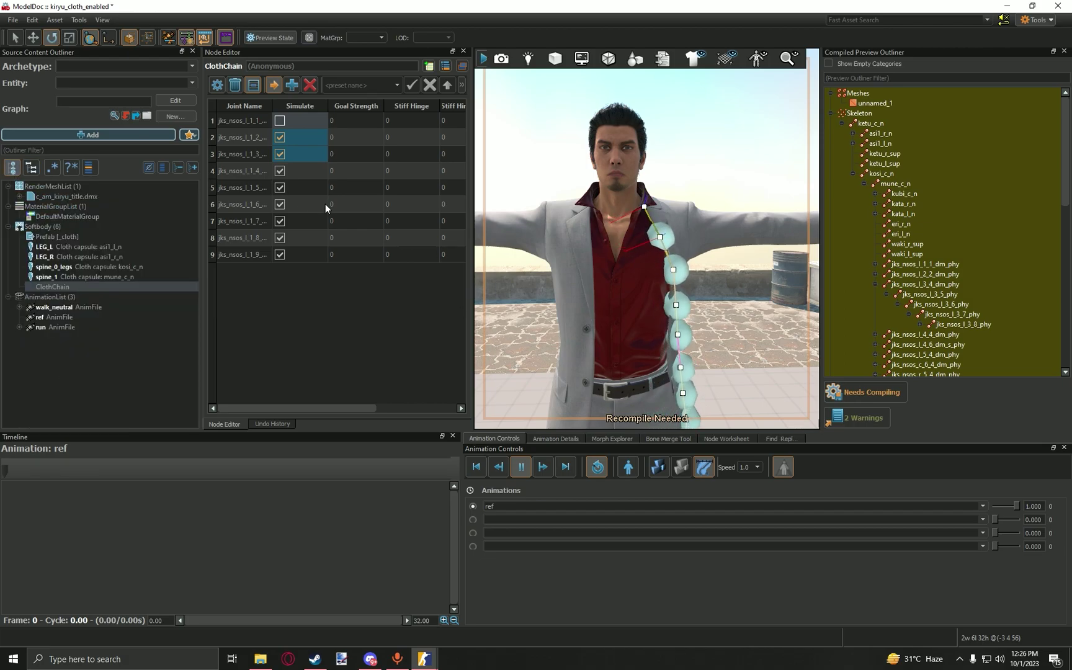
pyautogui.click(889, 392)
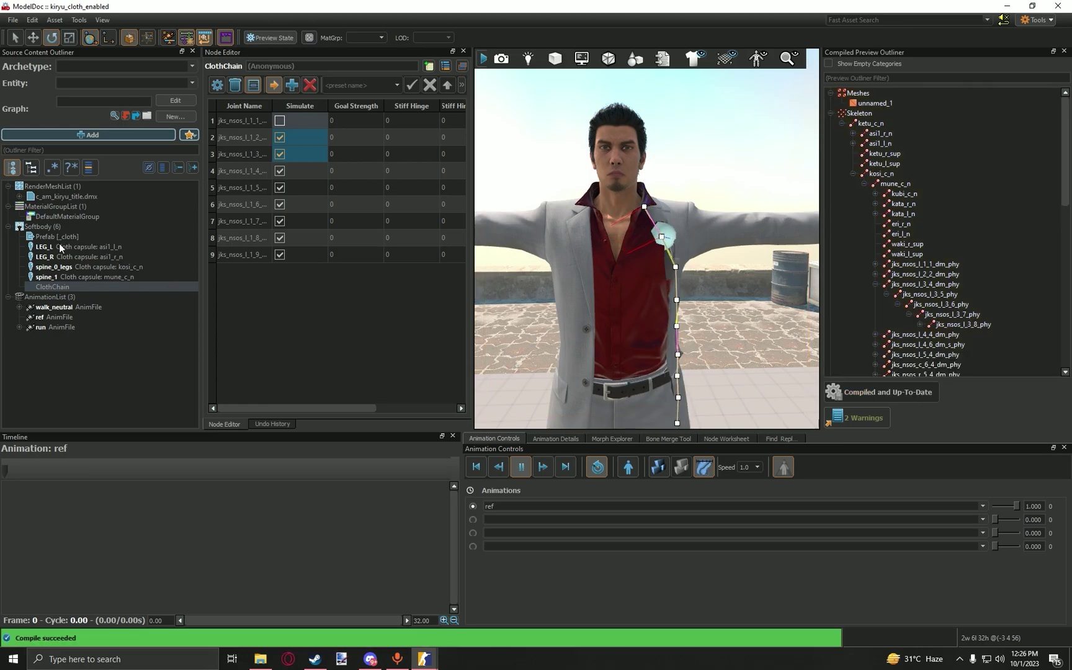
# Examine the placement and radii of the cloth collision capsules LEG_L, LEG_R, spine_0_legs and spine_1 on the body.
pyautogui.click(66, 254)
pyautogui.click(73, 268)
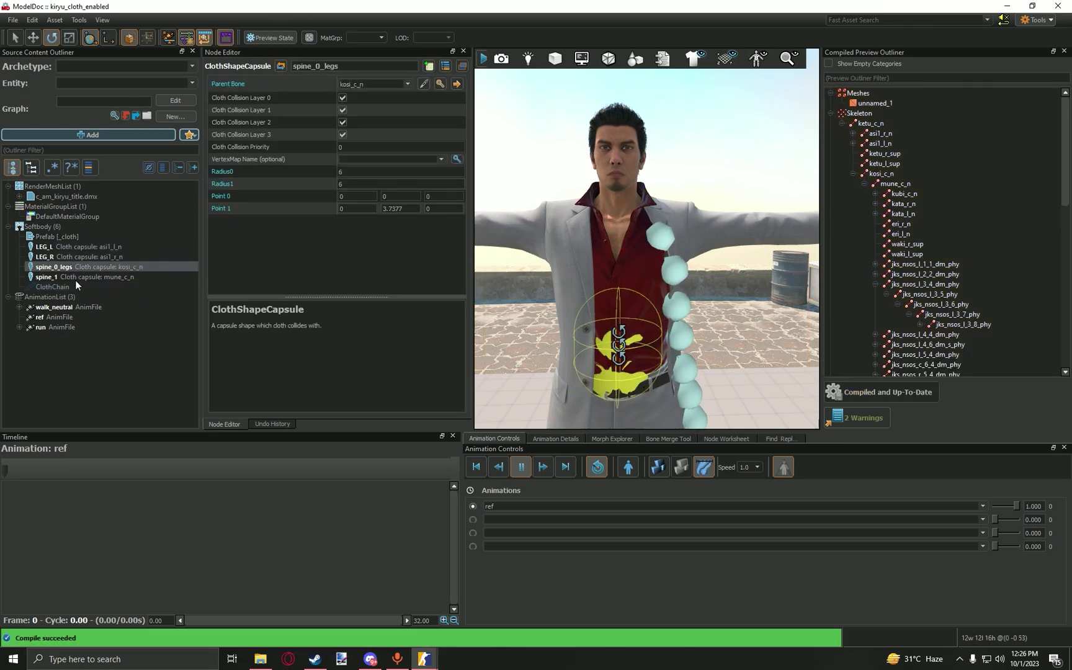
pyautogui.click(76, 276)
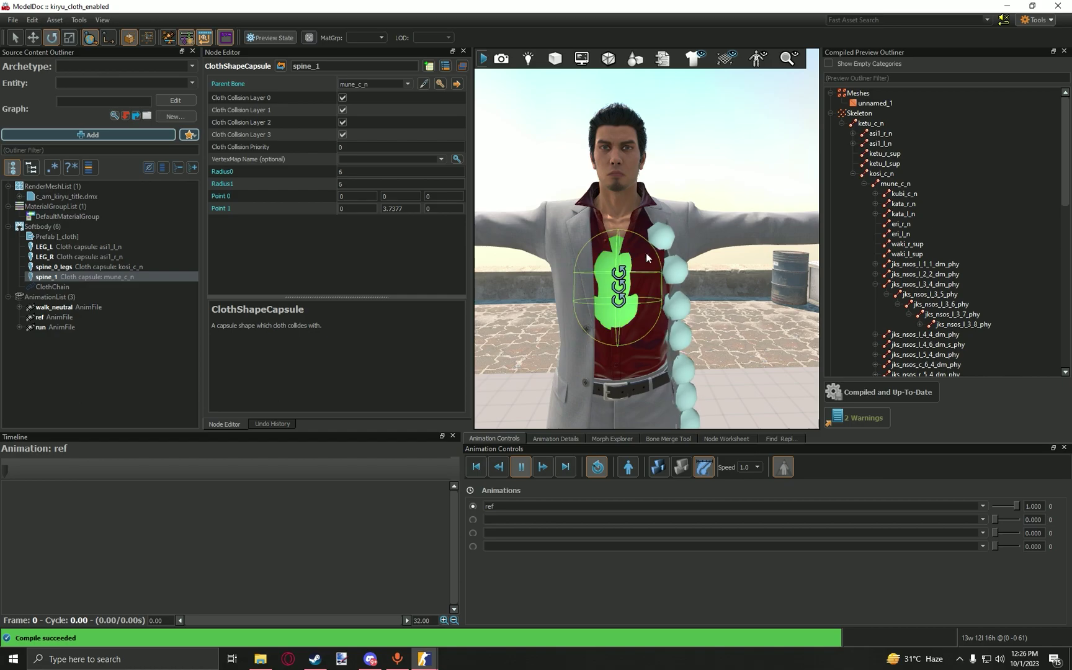
pyautogui.click(81, 268)
pyautogui.click(79, 256)
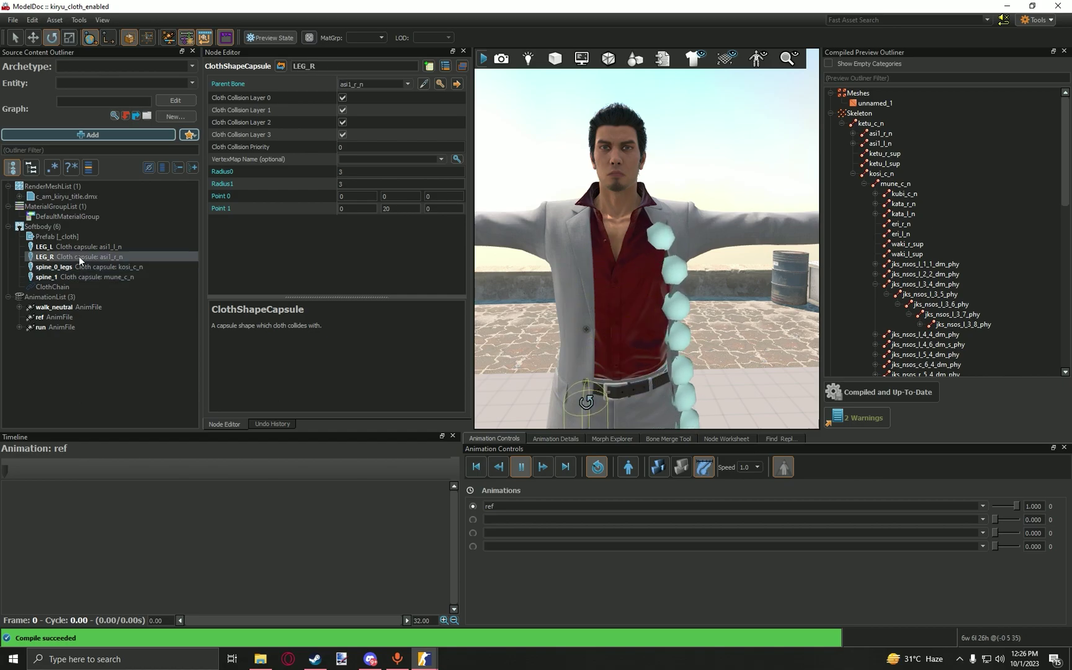
pyautogui.click(74, 245)
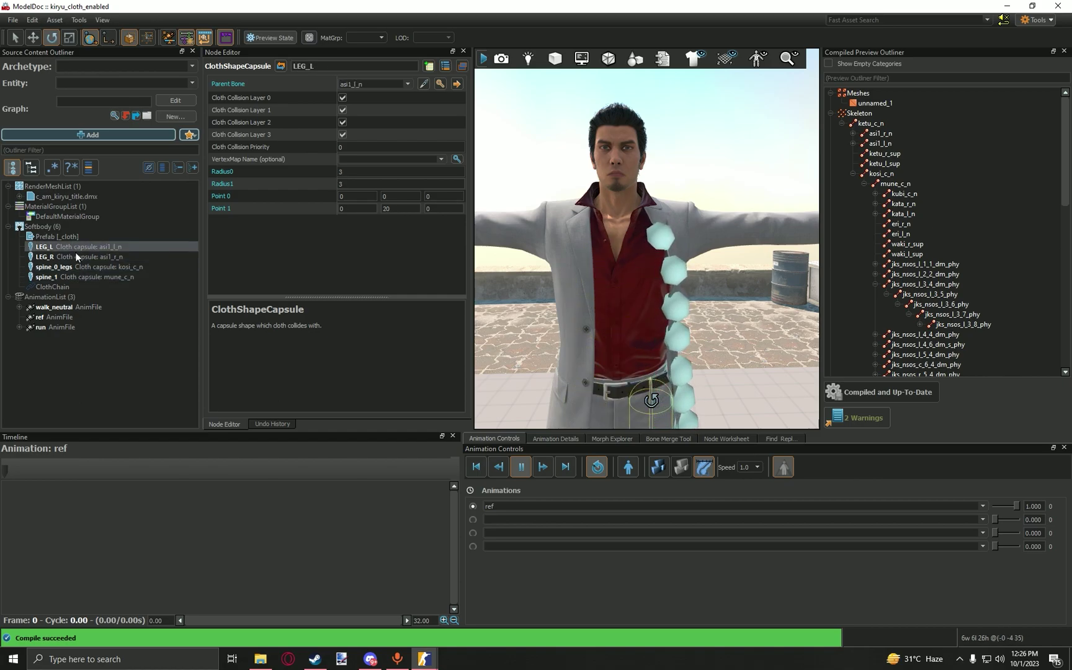
pyautogui.click(76, 254)
pyautogui.click(86, 266)
pyautogui.click(87, 275)
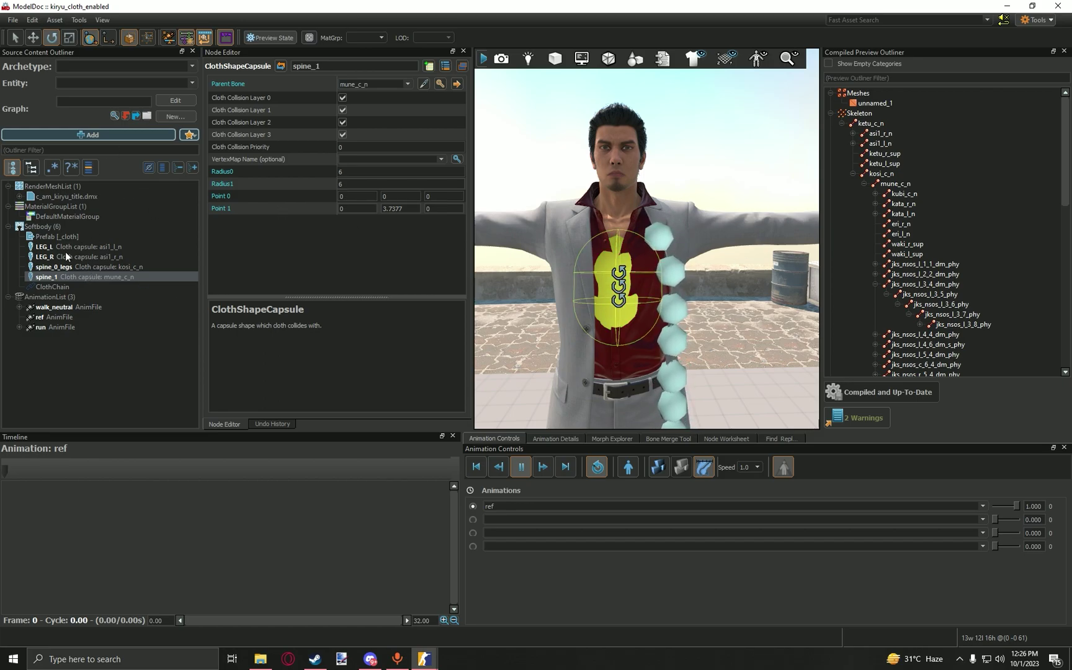
# Set the ClothChain's implicit Collision Radius to 1.2 and recompile the model.
pyautogui.click(62, 286)
pyautogui.click(221, 87)
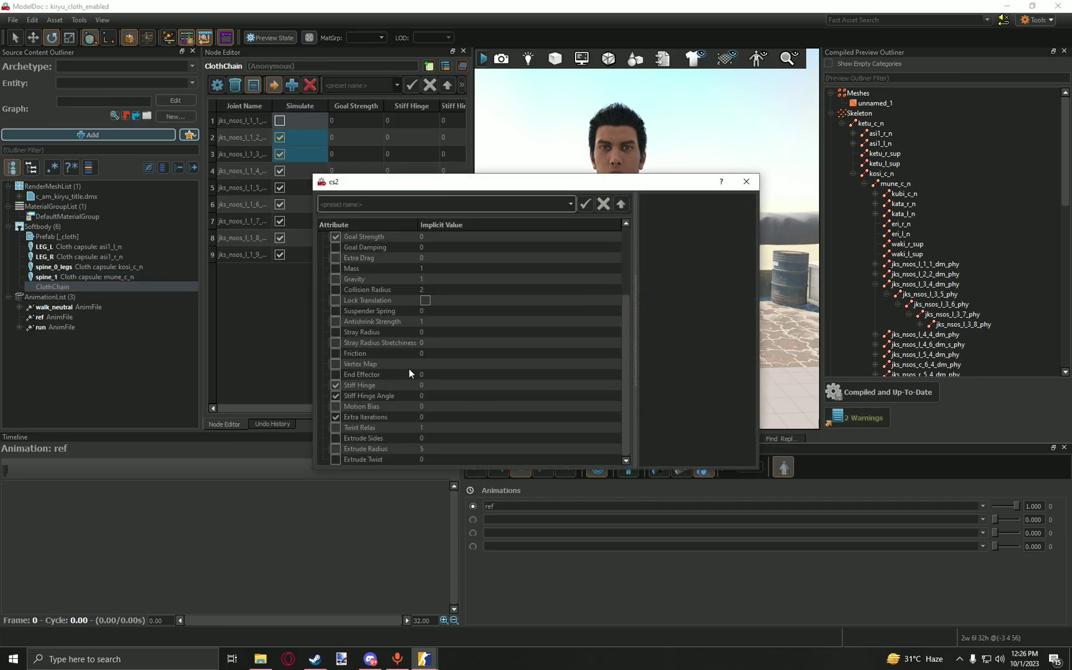
pyautogui.click(426, 385)
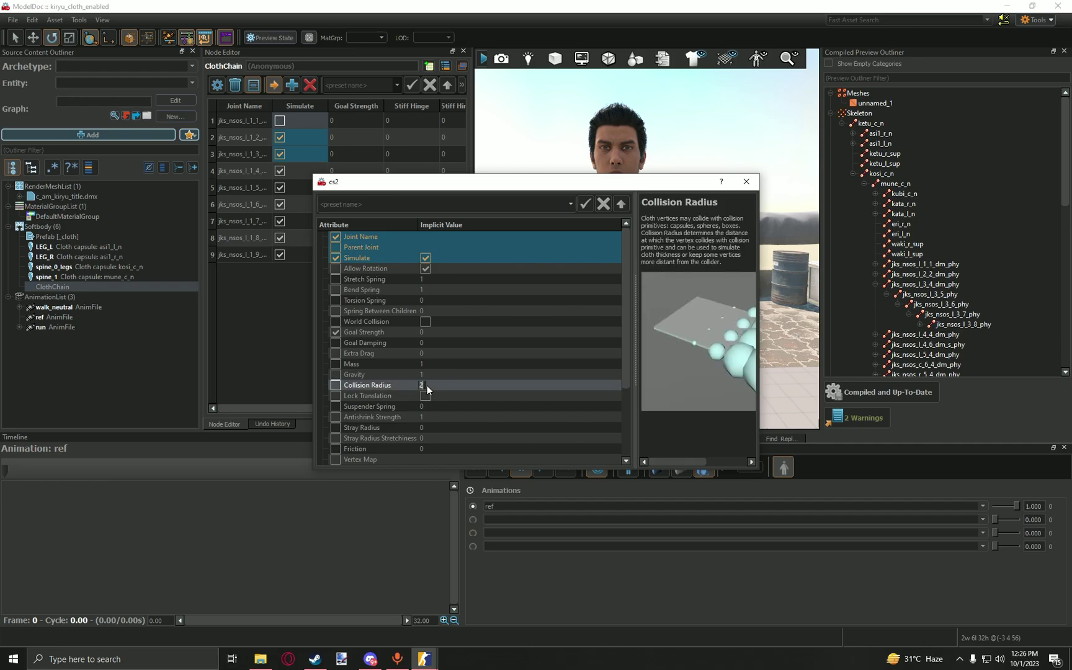
pyautogui.write('1.2')
pyautogui.press('Return')
pyautogui.click(753, 180)
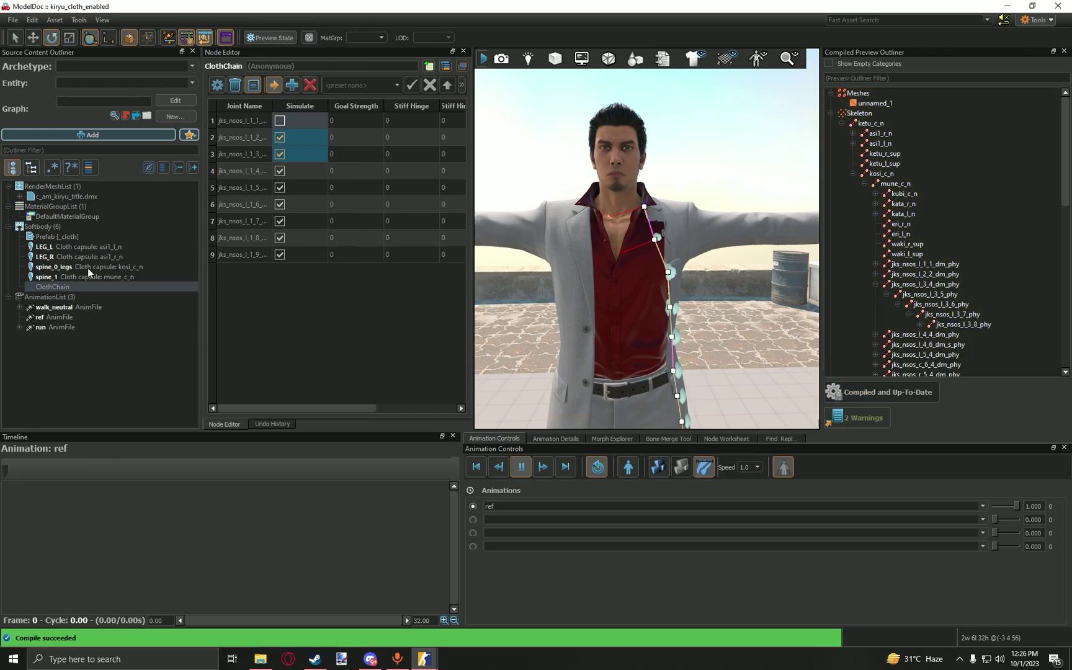
# Move the spine_1 cloth capsule slightly within the chest, placing its Point 0 at about -0.19, 0.28, 0.14.
pyautogui.click(87, 268)
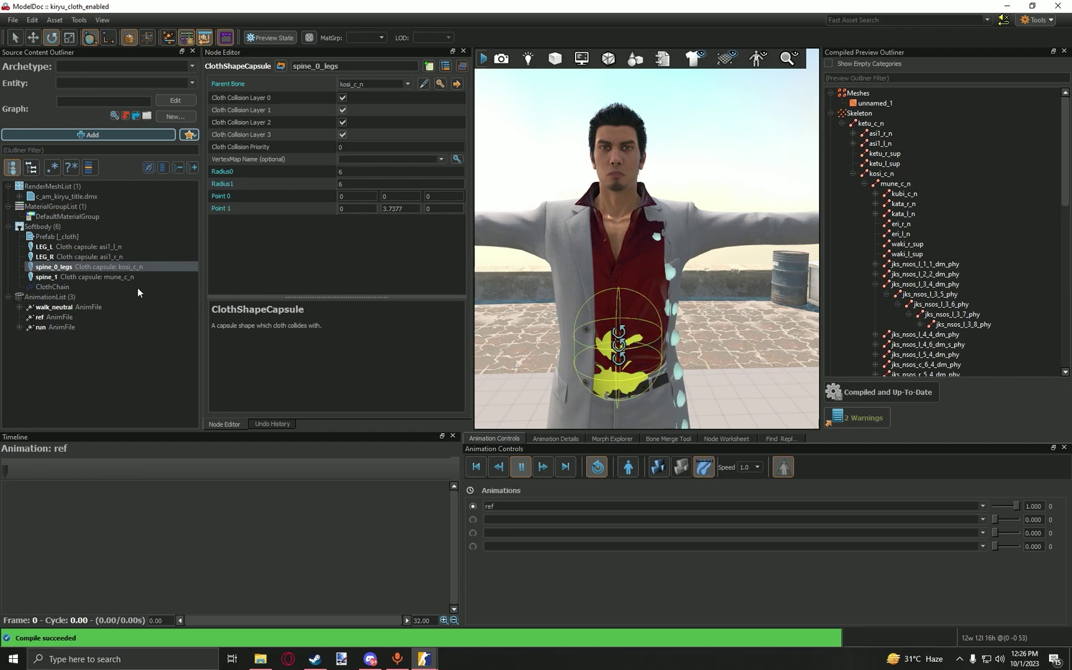
pyautogui.click(76, 277)
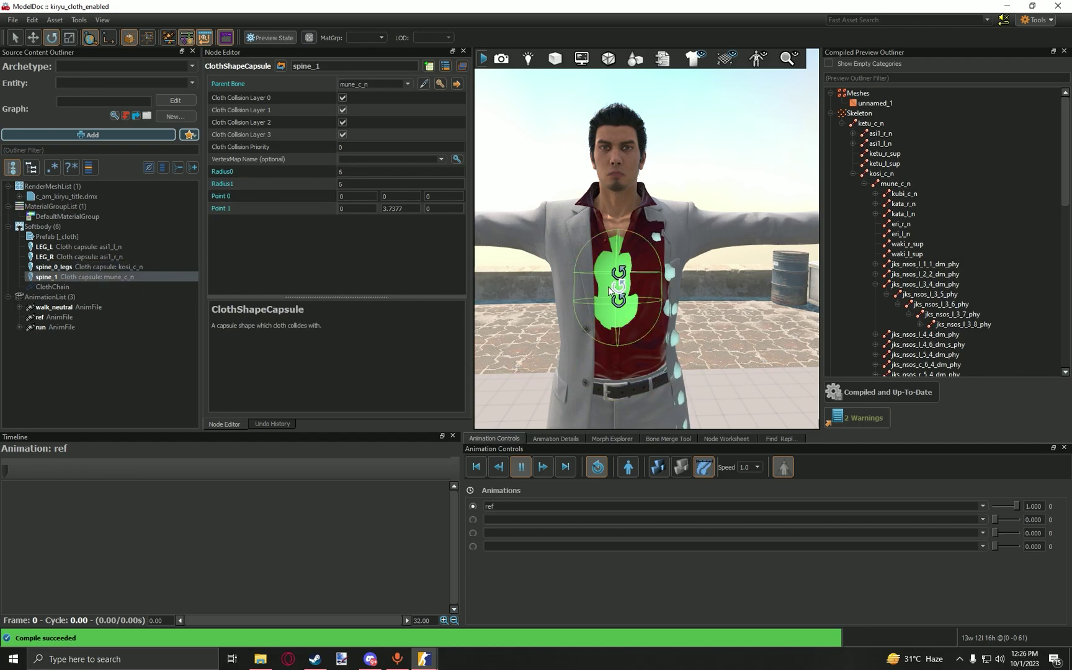
pyautogui.click(36, 35)
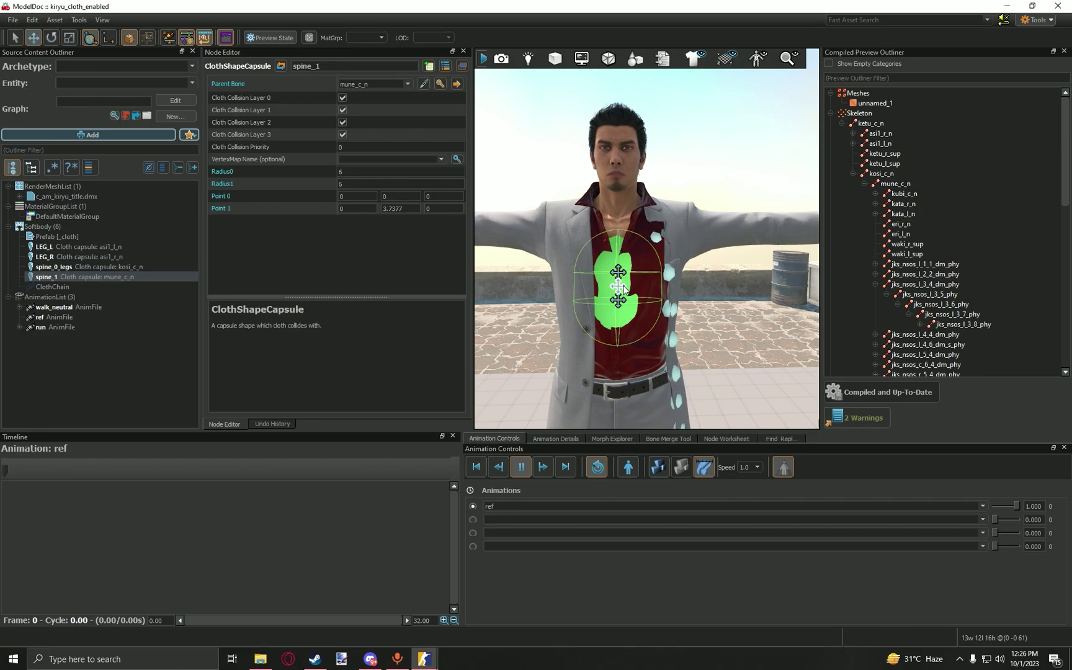
pyautogui.moveTo(623, 287); pyautogui.dragTo(625, 287)
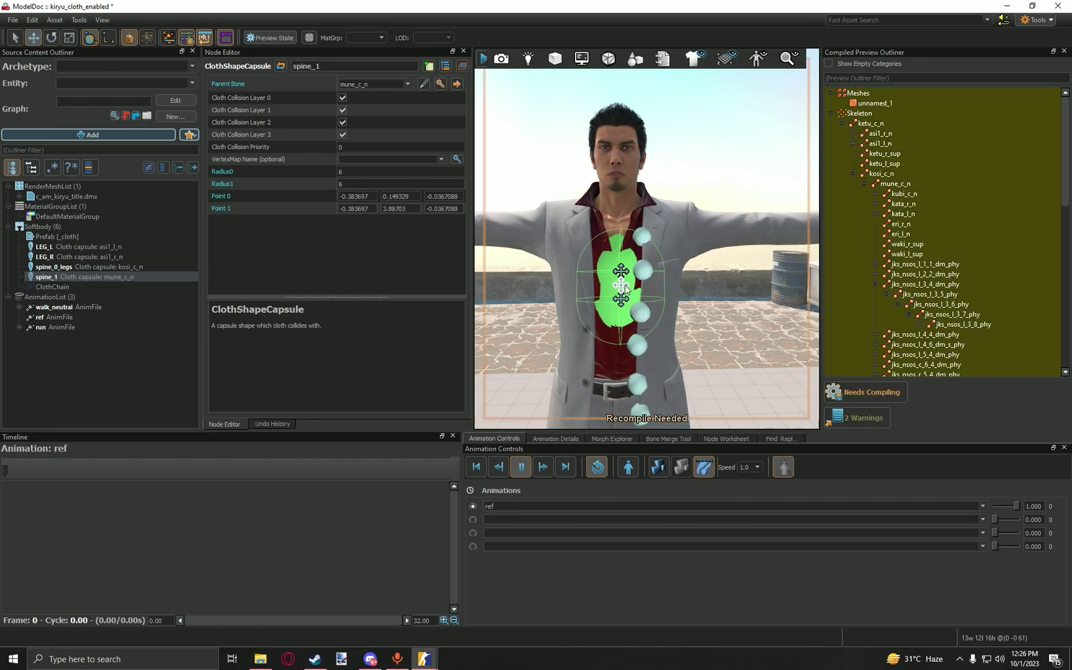
pyautogui.moveTo(626, 289); pyautogui.dragTo(695, 322, button='right')
pyautogui.moveTo(696, 275)
pyautogui.mouseDown()
pyautogui.moveTo(708, 274)
pyautogui.moveTo(698, 273)
pyautogui.mouseUp()
pyautogui.moveTo(698, 277); pyautogui.dragTo(701, 211, button='right')
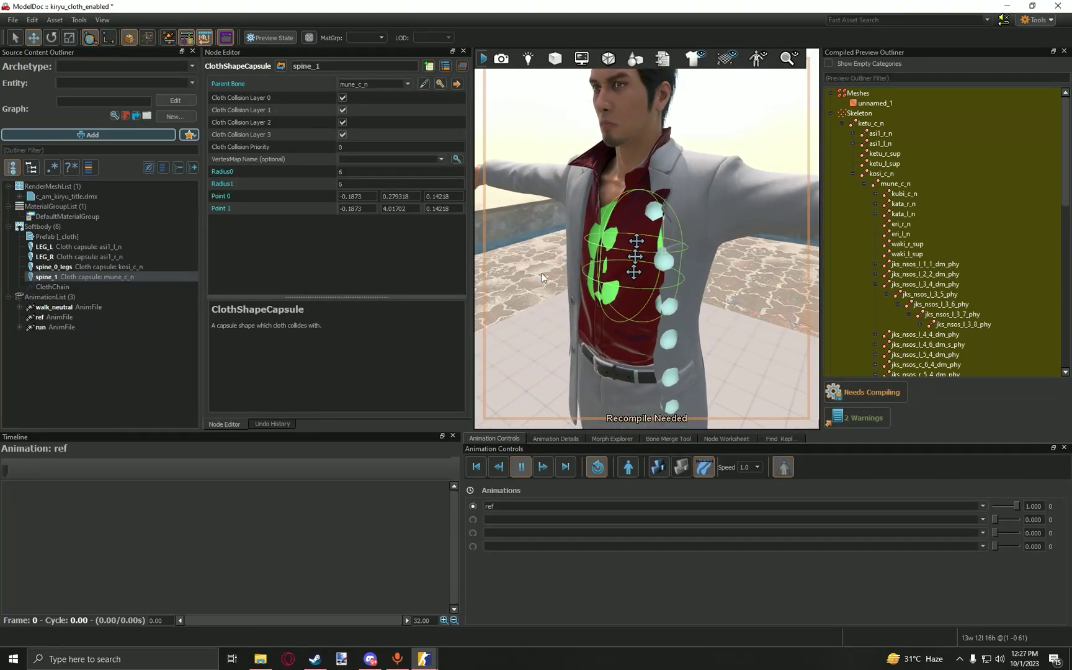
# Disable Simulate for the ClothChain's second and third joints, jks_nsos_l_1_2 and jks_nsos_l_1_3.
pyautogui.click(58, 288)
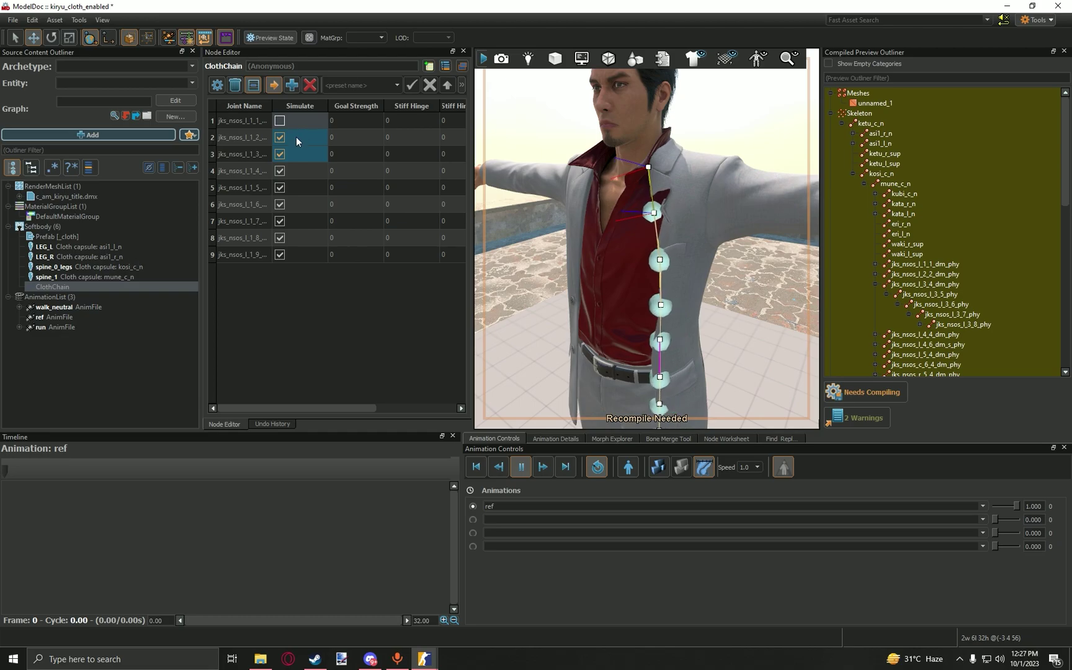
pyautogui.click(280, 137)
pyautogui.click(280, 154)
pyautogui.moveTo(630, 242)
pyautogui.keyDown('alt'); pyautogui.mouseDown()
pyautogui.moveTo(707, 230)
pyautogui.moveTo(631, 242)
pyautogui.mouseUp(); pyautogui.keyUp('alt')
pyautogui.scroll(-2, 630, 242)
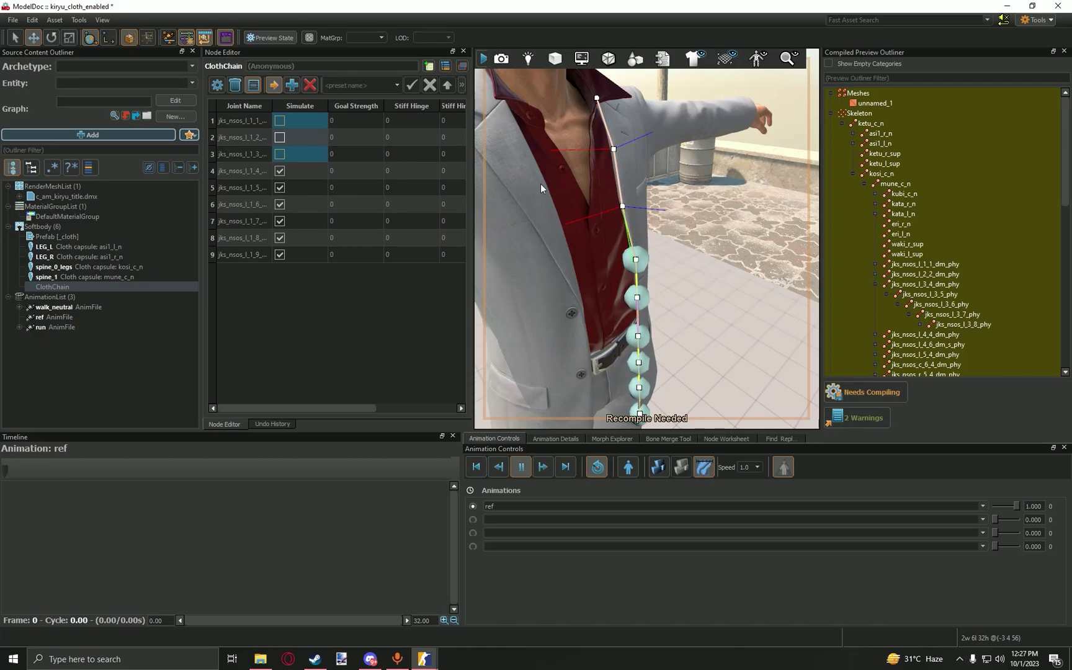
# Recompile the model with the ClothChain's disabled joint simulation settings.
pyautogui.moveTo(617, 253); pyautogui.dragTo(558, 230, button='right')
pyautogui.press('s')
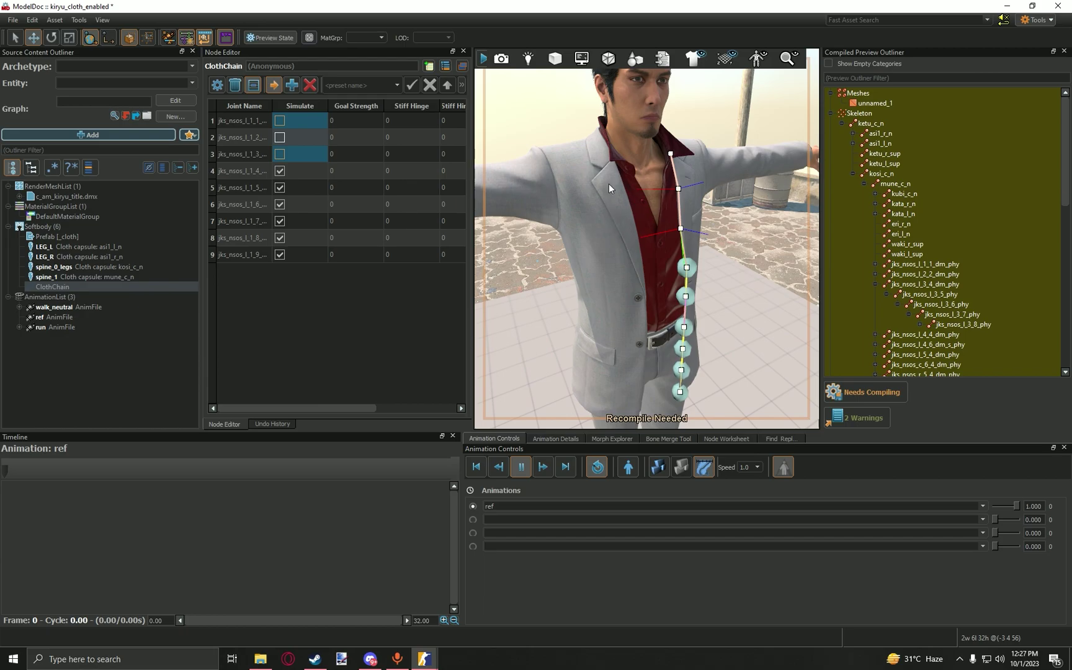
pyautogui.moveTo(720, 234); pyautogui.dragTo(614, 223, button='right')
pyautogui.press('d')
pyautogui.press('w')
pyautogui.press('s')
pyautogui.press('s')
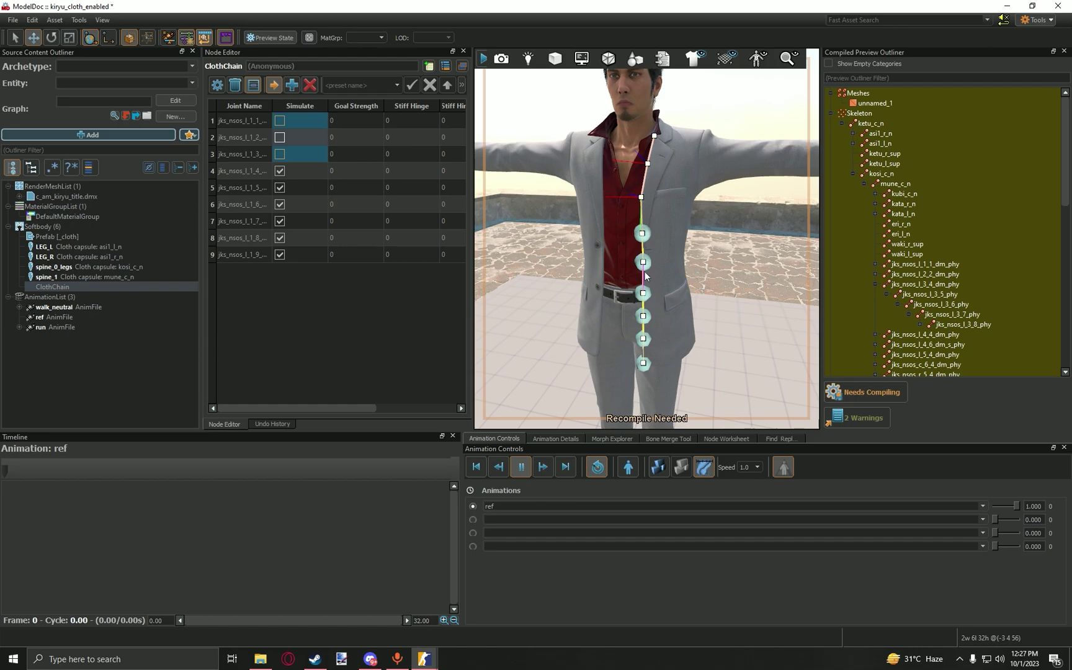
pyautogui.click(884, 384)
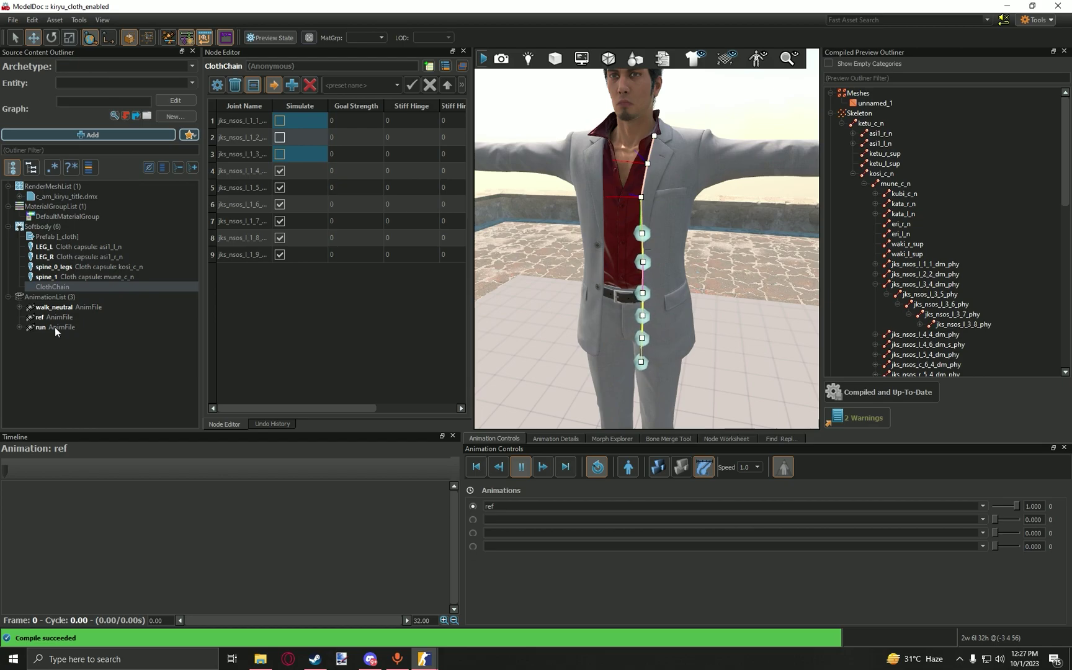
# Preview the cloth motion in the run animation, then return the model to the ref animation.
pyautogui.click(73, 324)
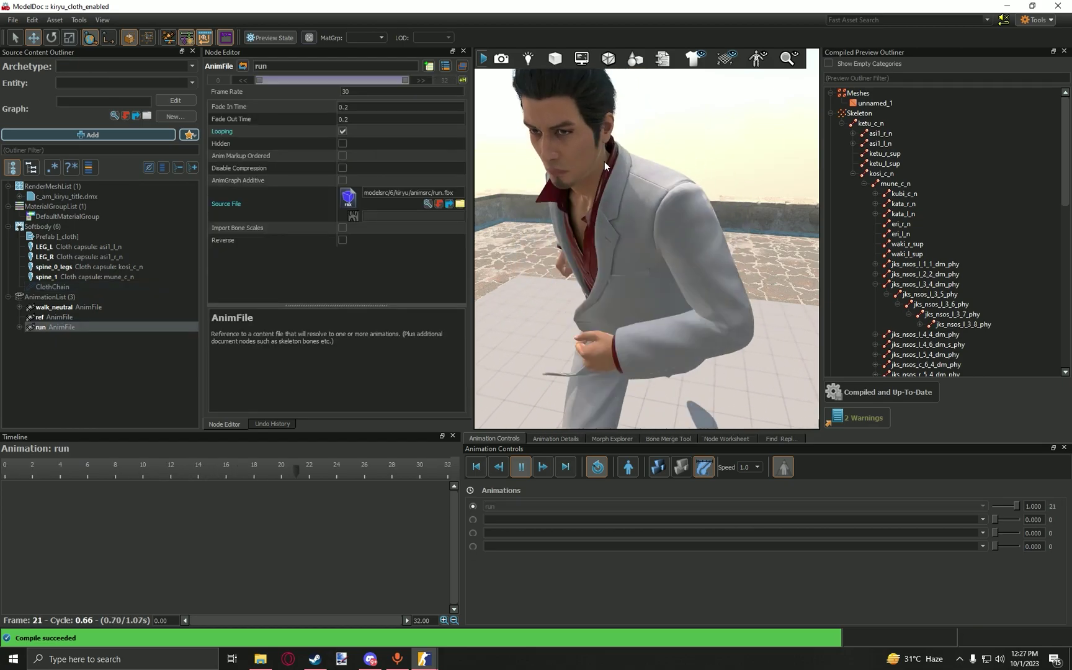
pyautogui.keyDown('alt'); pyautogui.moveTo(606, 204); pyautogui.dragTo(694, 142); pyautogui.keyUp('alt')
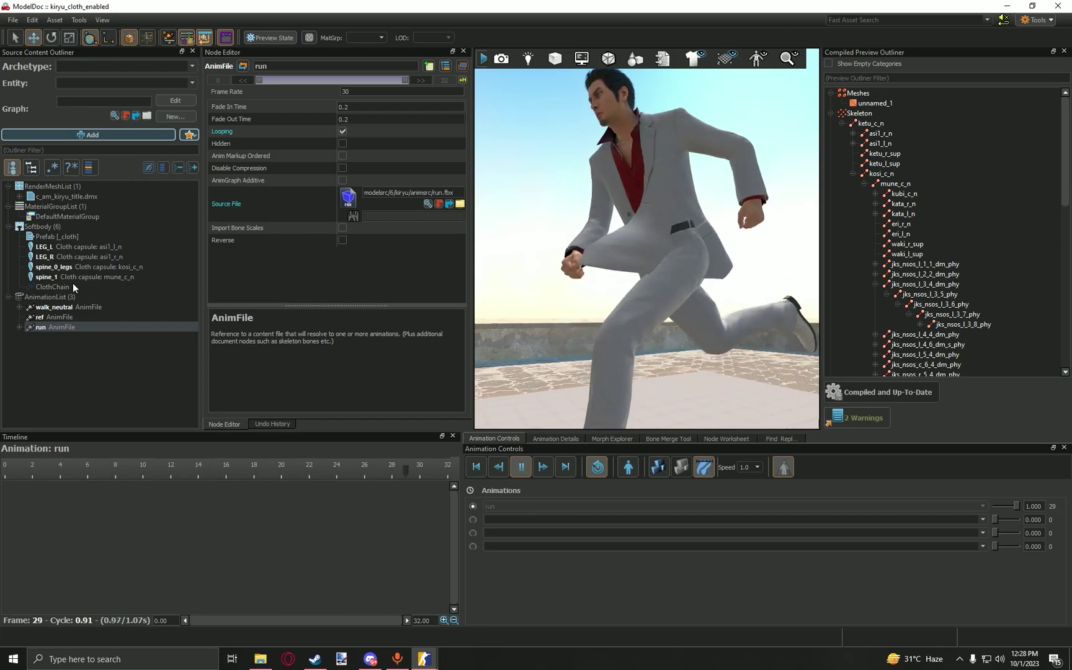
pyautogui.click(60, 317)
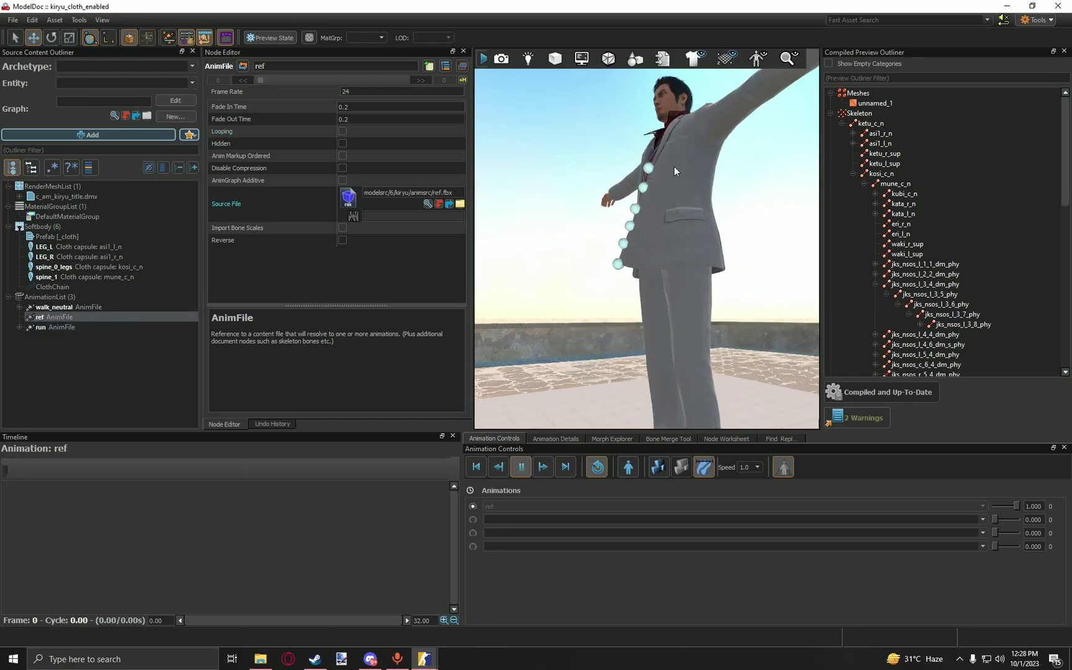
# Examine the ClothChain's Goal Strength column and the matching joints along the jacket's front edge.
pyautogui.click(50, 287)
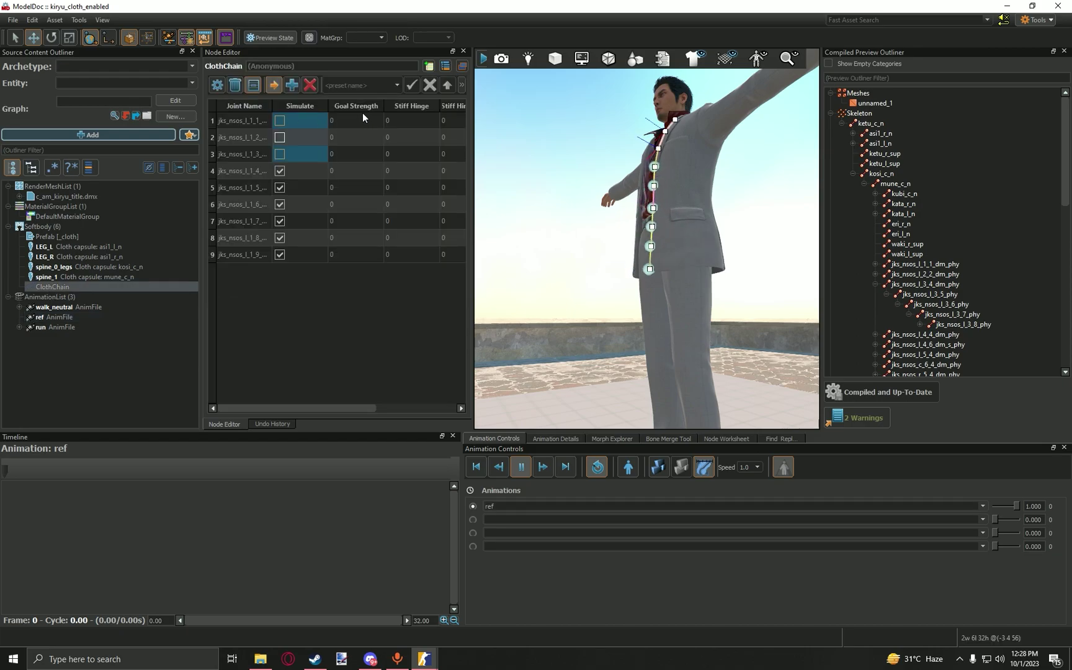
pyautogui.click(362, 139)
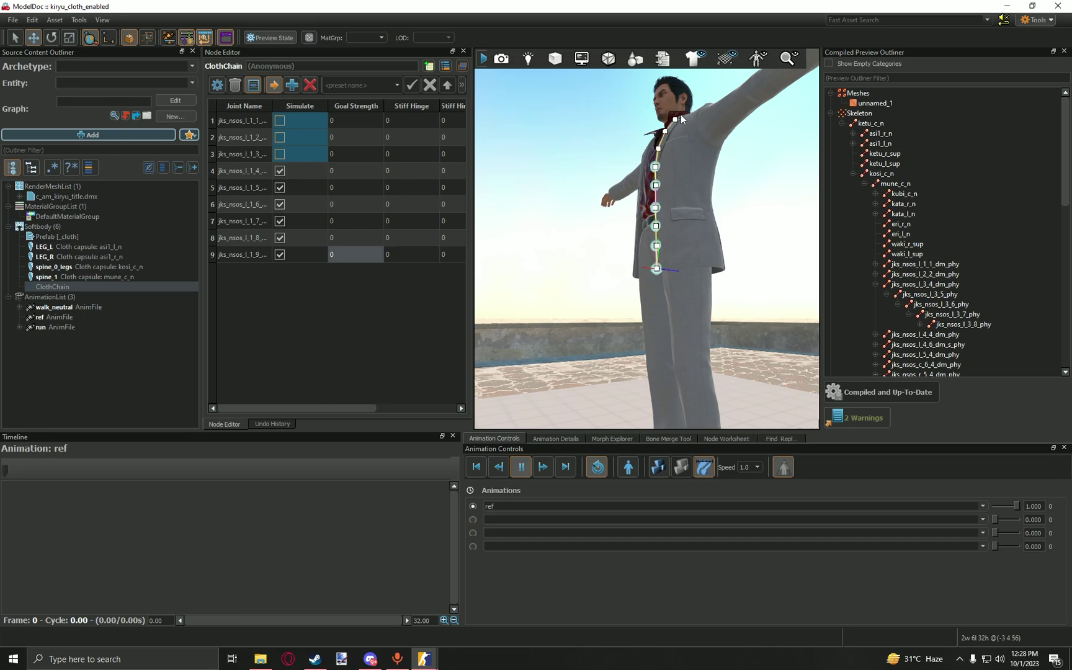
pyautogui.click(352, 123)
pyautogui.click(347, 168)
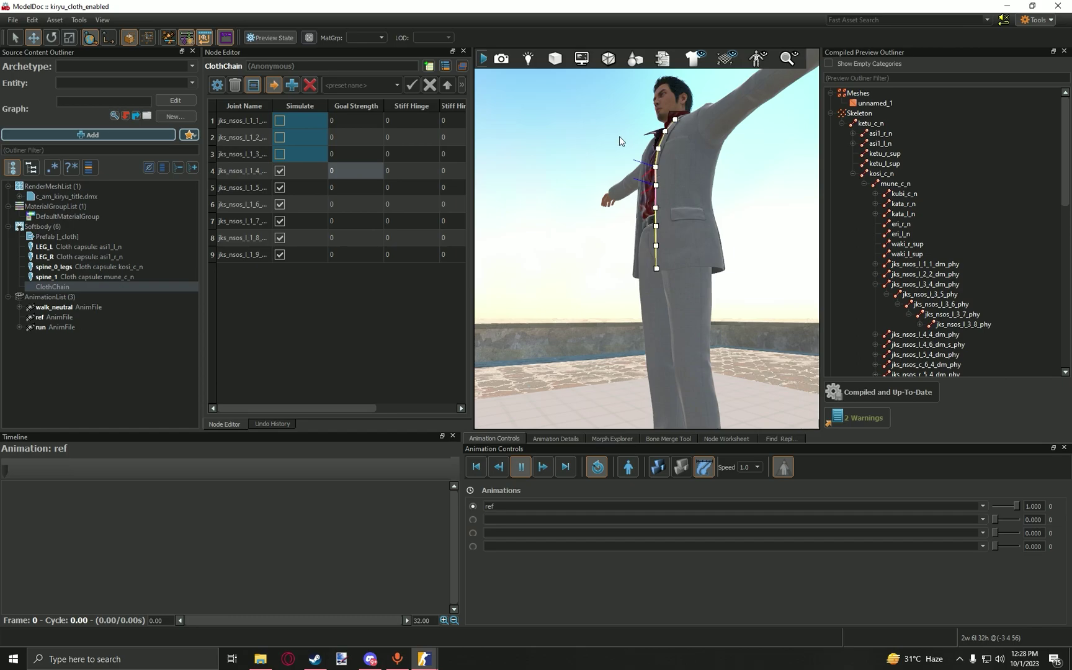
pyautogui.moveTo(680, 120); pyautogui.dragTo(667, 143)
pyautogui.click(686, 128)
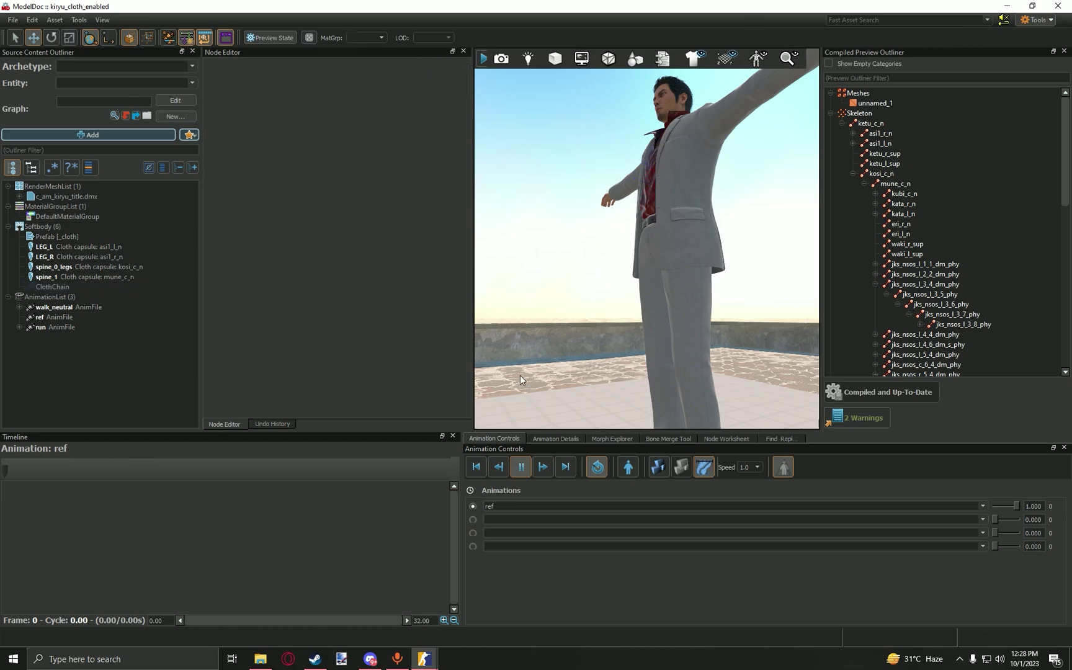
# Set the Goal Strength of the ClothChain's first three joints to 0.8, 0.7 and 0.6 respectively.
pyautogui.click(71, 286)
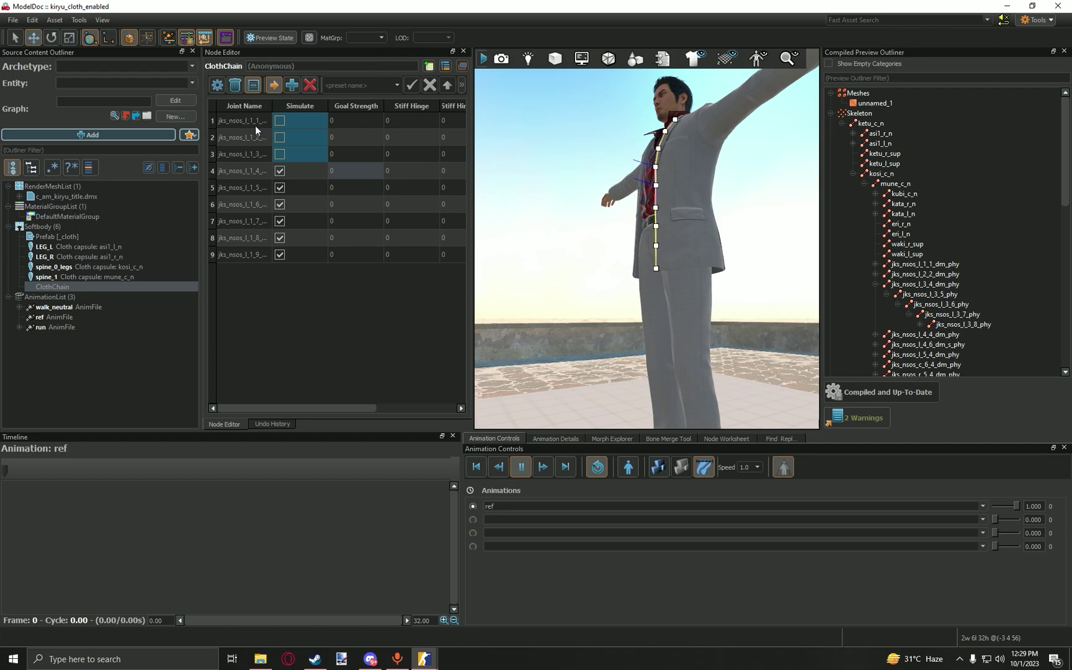
pyautogui.doubleClick(351, 121)
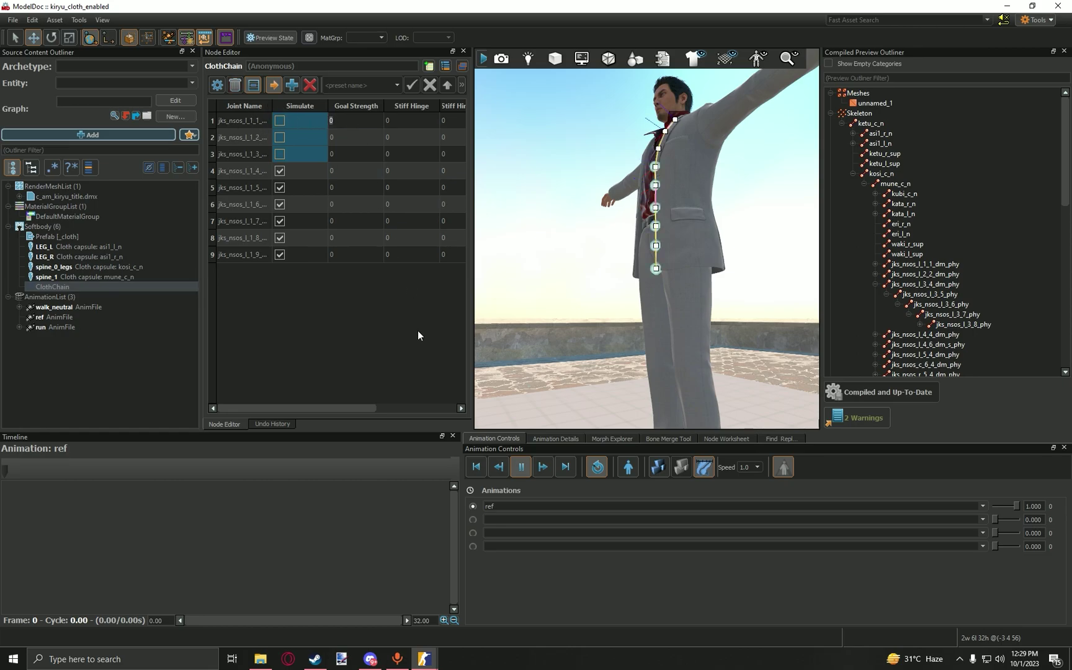
pyautogui.write('.8')
pyautogui.press('Return')
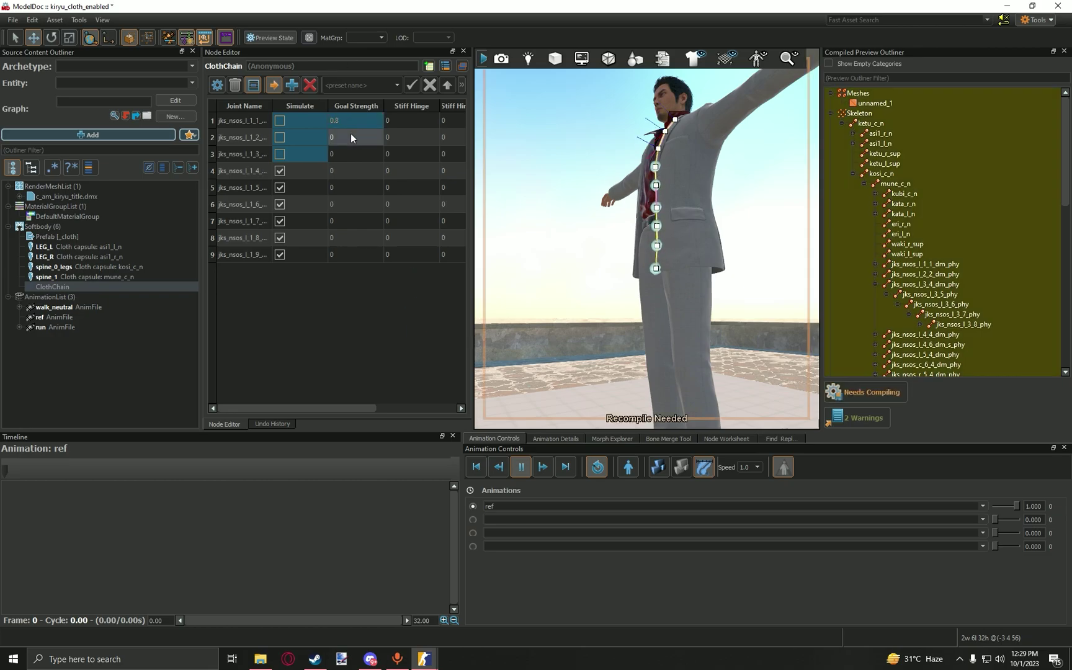
pyautogui.doubleClick(351, 135)
pyautogui.write('.7')
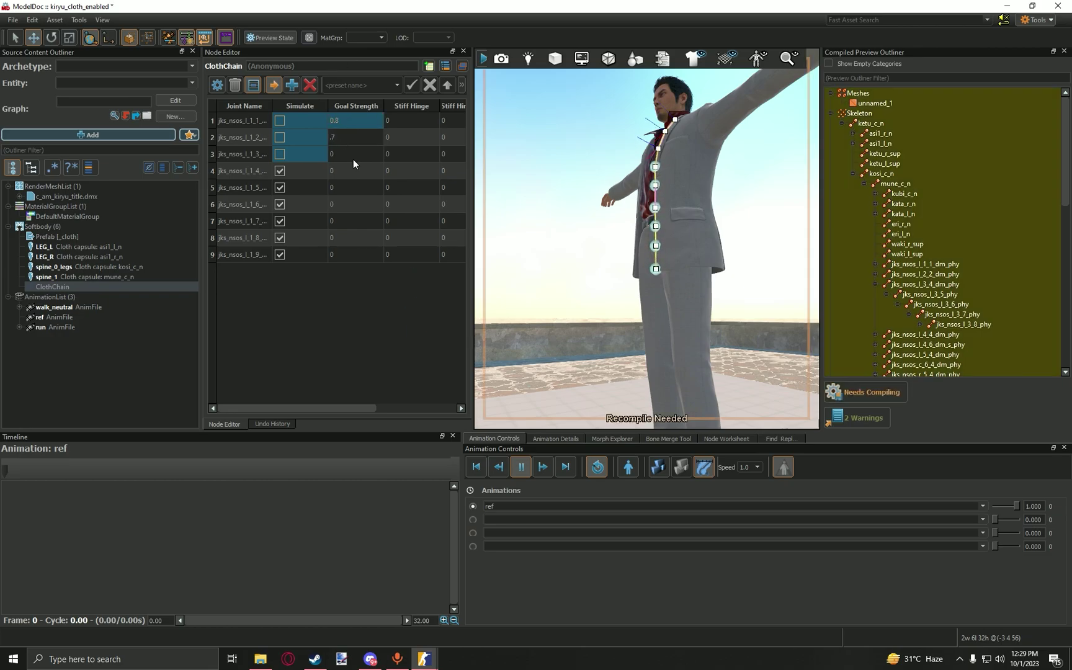
pyautogui.press('Return')
pyautogui.doubleClick(353, 156)
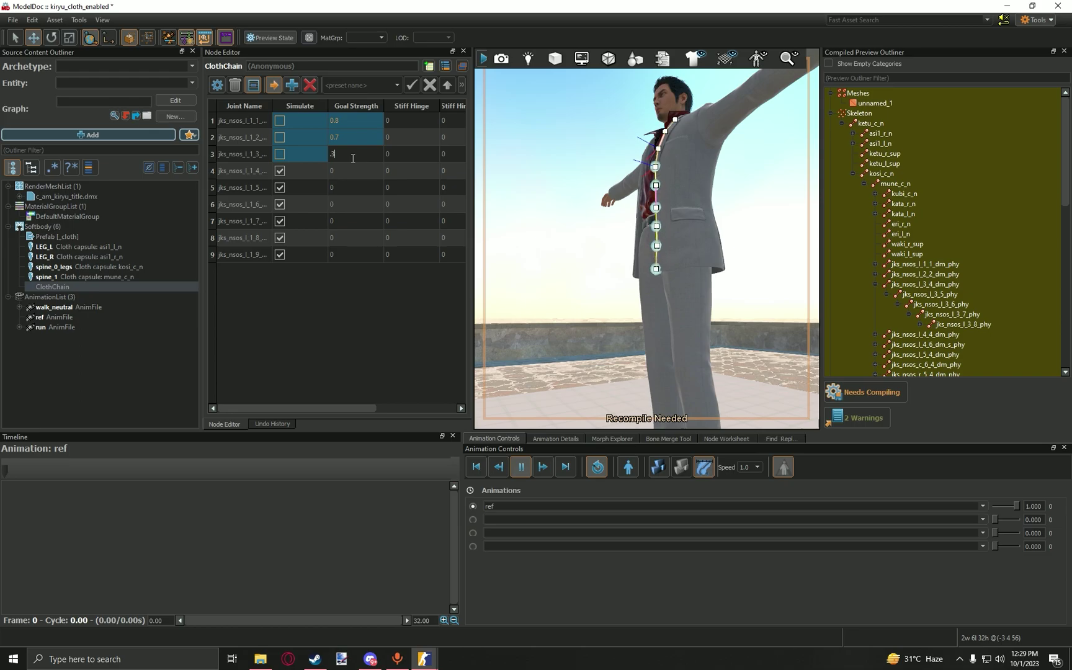
pyautogui.write('.6')
pyautogui.press('Return')
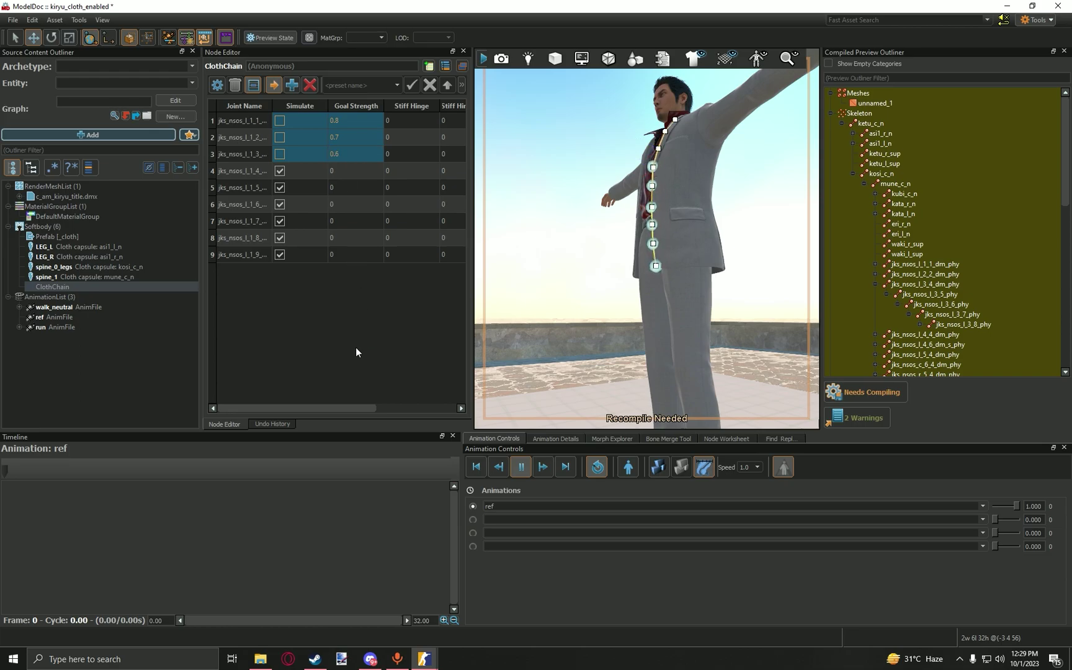
# Set the Goal Strength of the ClothChain's fourth joint, jks_nsos_l_1_4, to 0.5.
pyautogui.doubleClick(370, 171)
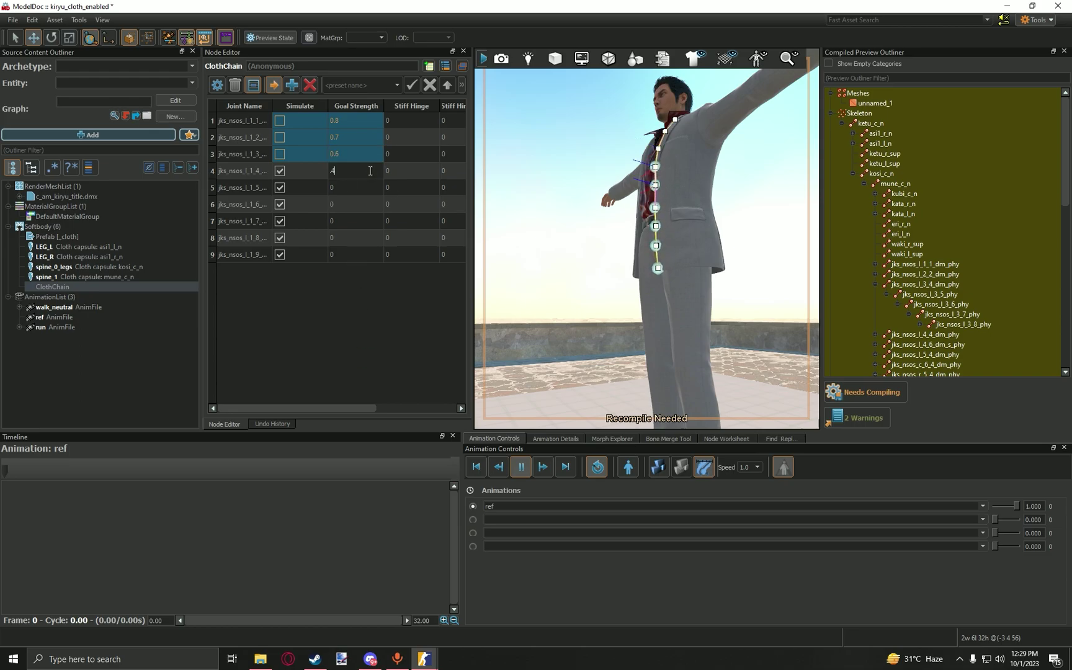
pyautogui.write('.4')
pyautogui.press('Return')
pyautogui.doubleClick(349, 173)
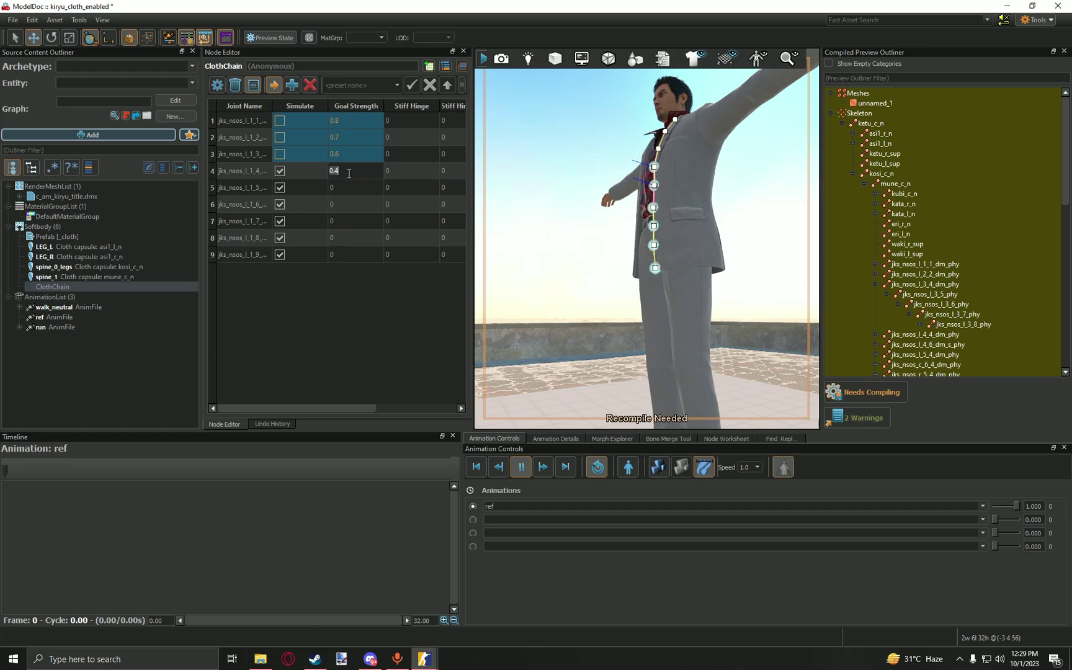
pyautogui.write('.')
pyautogui.write('.5')
pyautogui.press('Return')
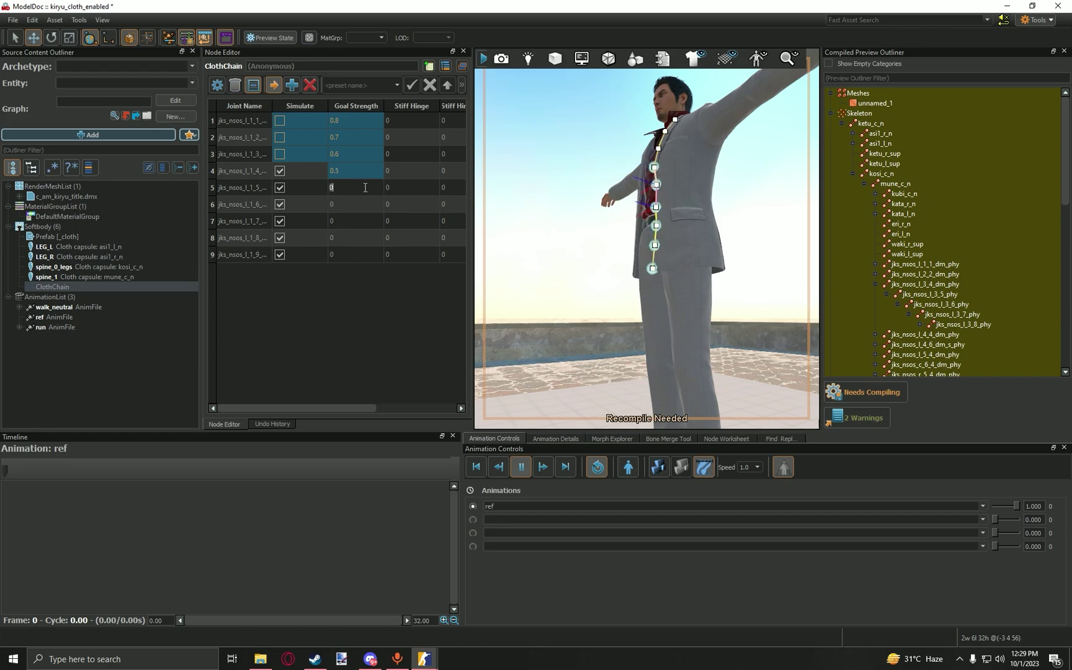
# Set the Goal Strength of the ClothChain's fifth through ninth joints to 0.4 and recompile the model.
pyautogui.doubleClick(364, 188)
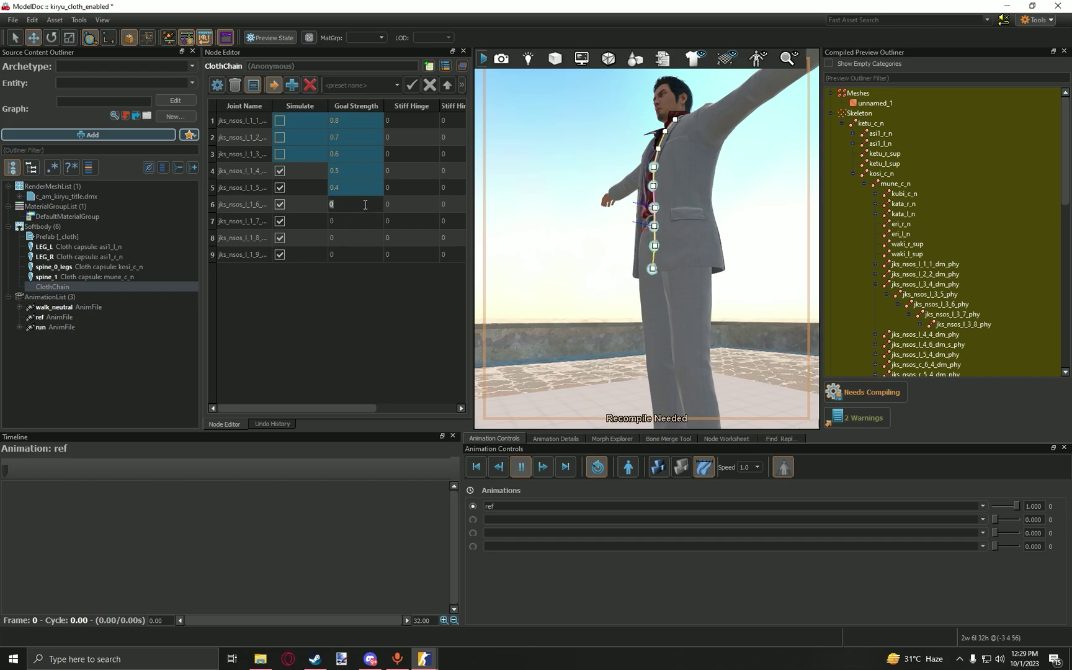
pyautogui.write('.4')
pyautogui.press('Return')
pyautogui.doubleClick(362, 220)
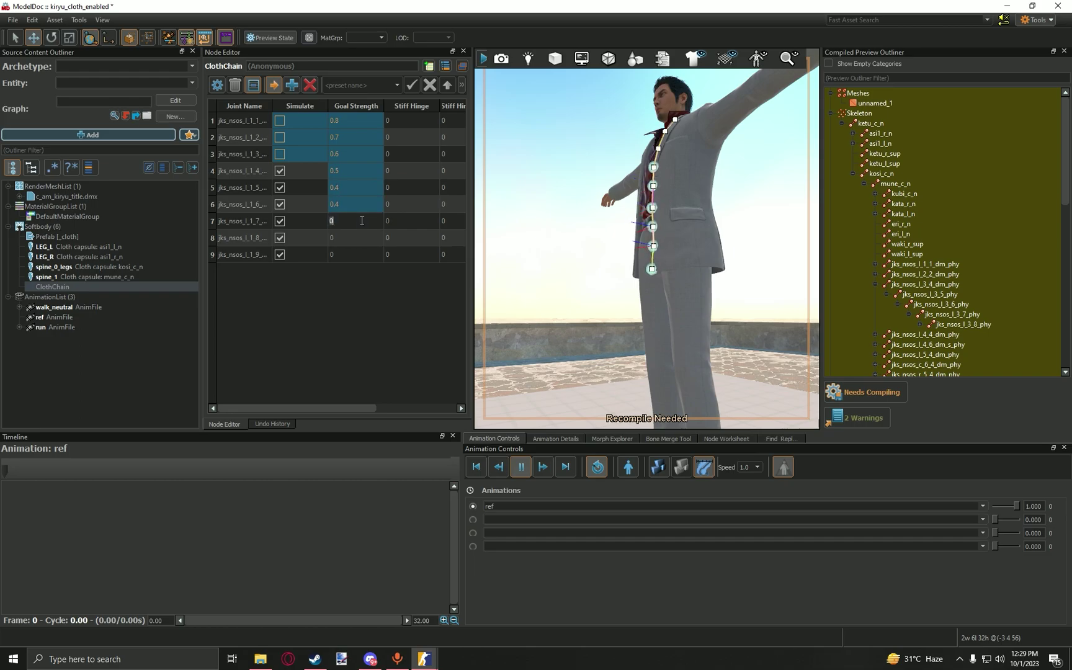
pyautogui.write('.4')
pyautogui.press('Return')
pyautogui.doubleClick(346, 237)
pyautogui.write('.4')
pyautogui.press('Return')
pyautogui.doubleClick(355, 254)
pyautogui.write('.')
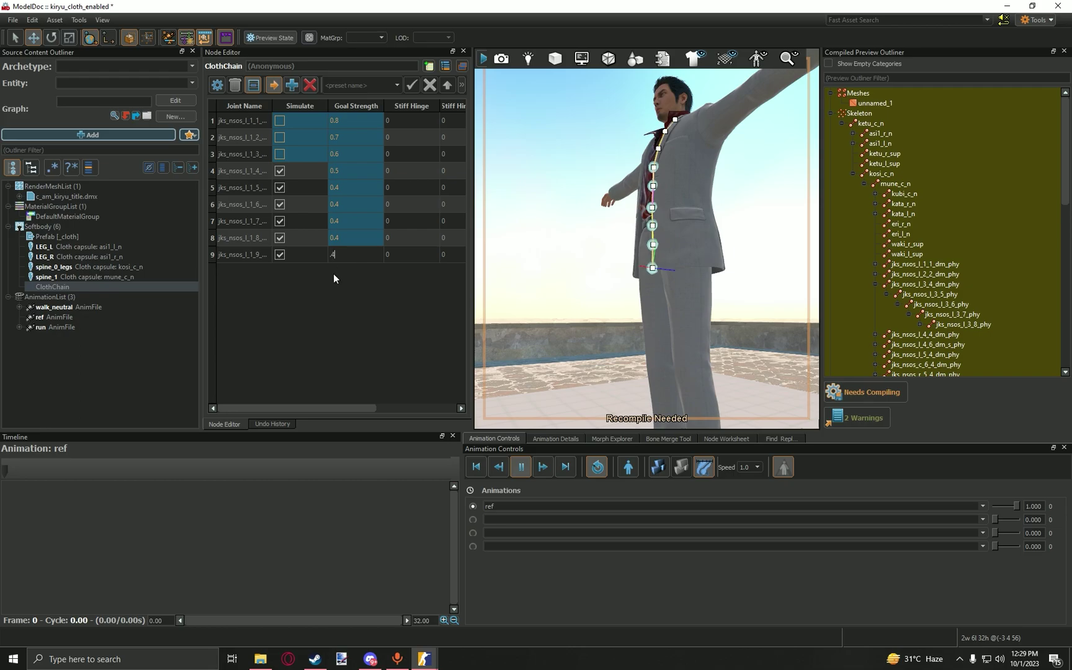
pyautogui.write('4')
pyautogui.press('Return')
pyautogui.click(891, 385)
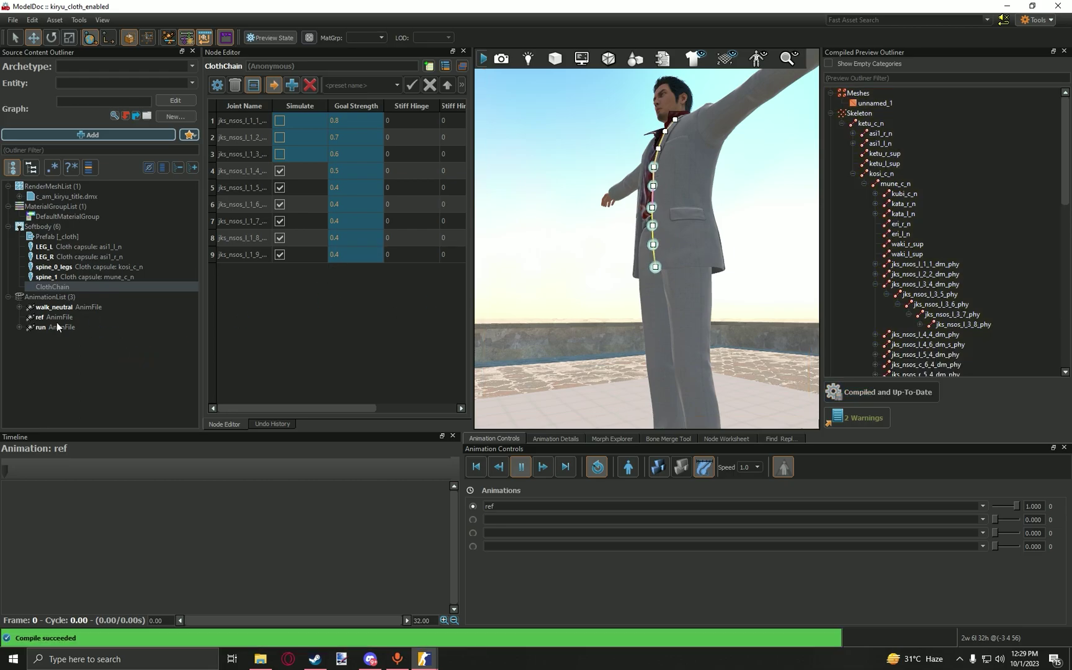
# Preview the walk_neutral and run animations, checking the ClothChain's movement against the body and legs.
pyautogui.click(59, 308)
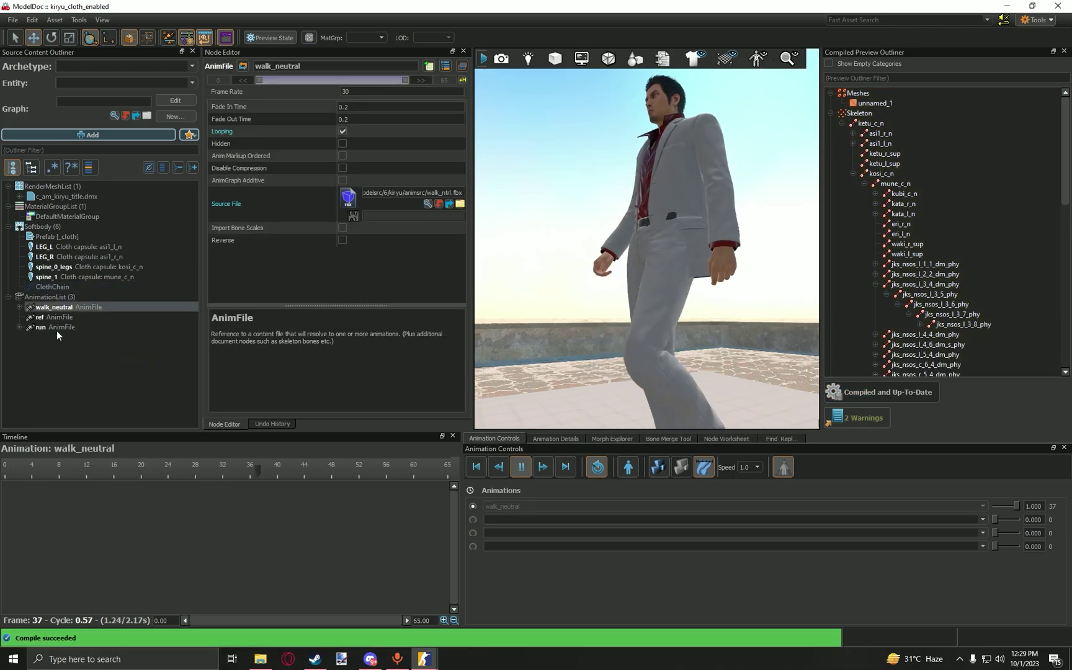
pyautogui.click(40, 327)
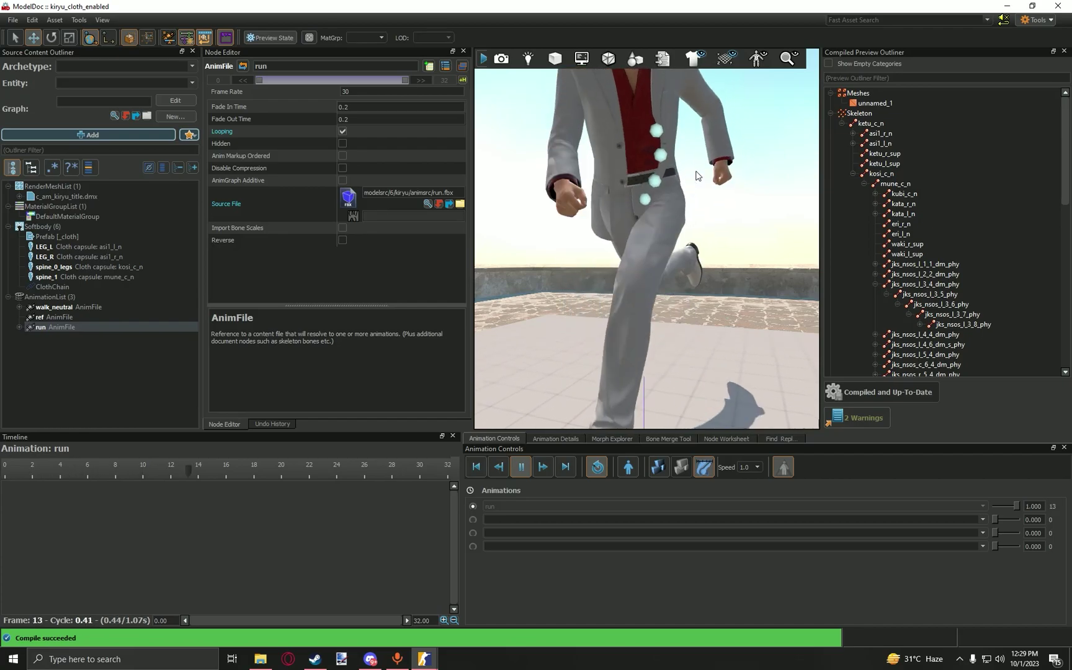
pyautogui.scroll(-3, 633, 158)
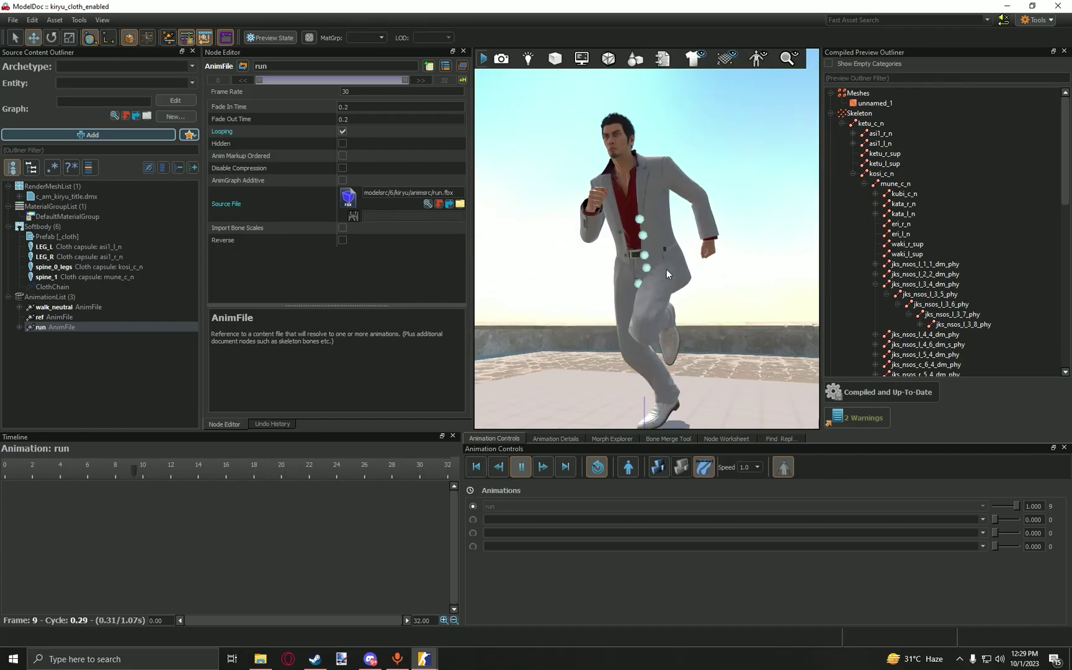
pyautogui.click(52, 286)
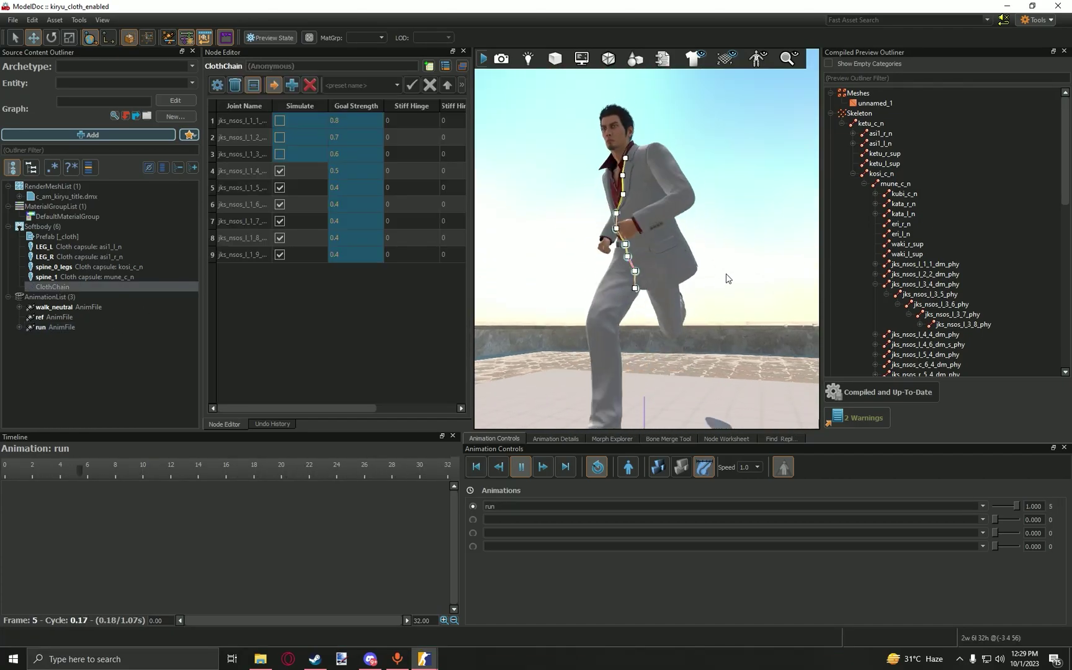
pyautogui.scroll(3, 663, 288)
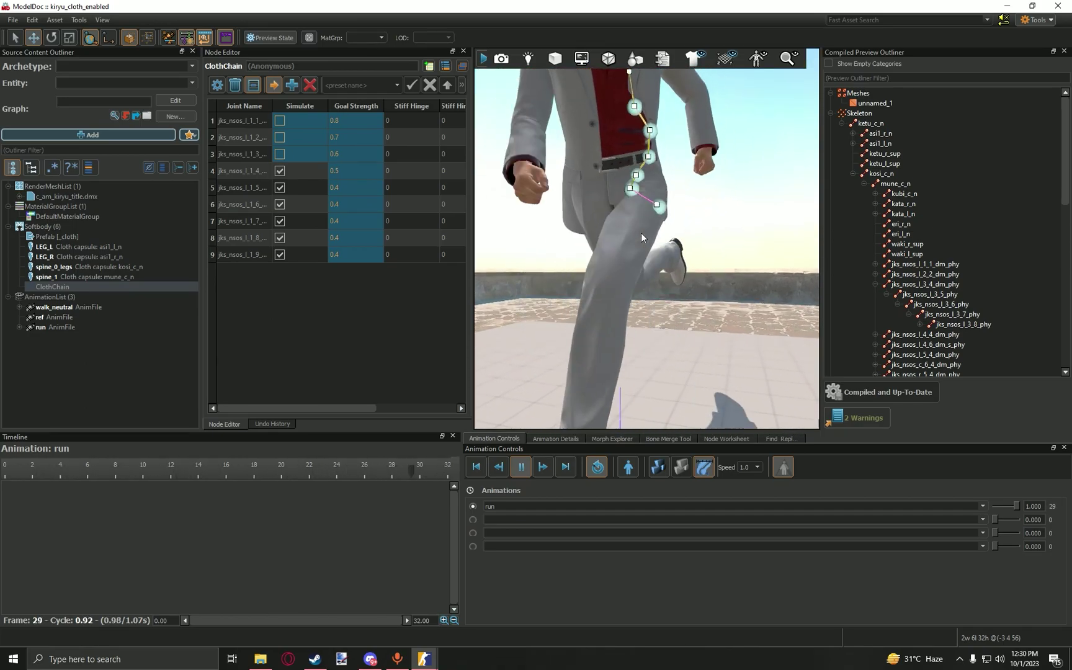
pyautogui.keyDown('alt'); pyautogui.moveTo(622, 191); pyautogui.dragTo(583, 156); pyautogui.keyUp('alt')
pyautogui.scroll(-5, 583, 155)
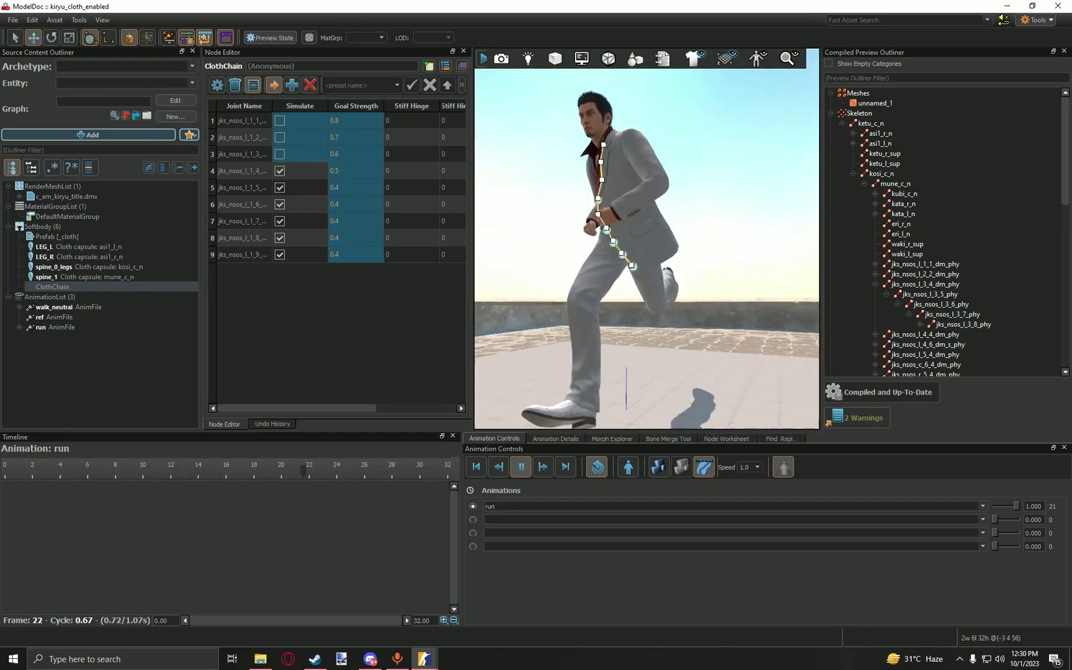
# Check the spine_0_legs capsule, then return to the ref animation and view the cloth joints from the front.
pyautogui.click(73, 266)
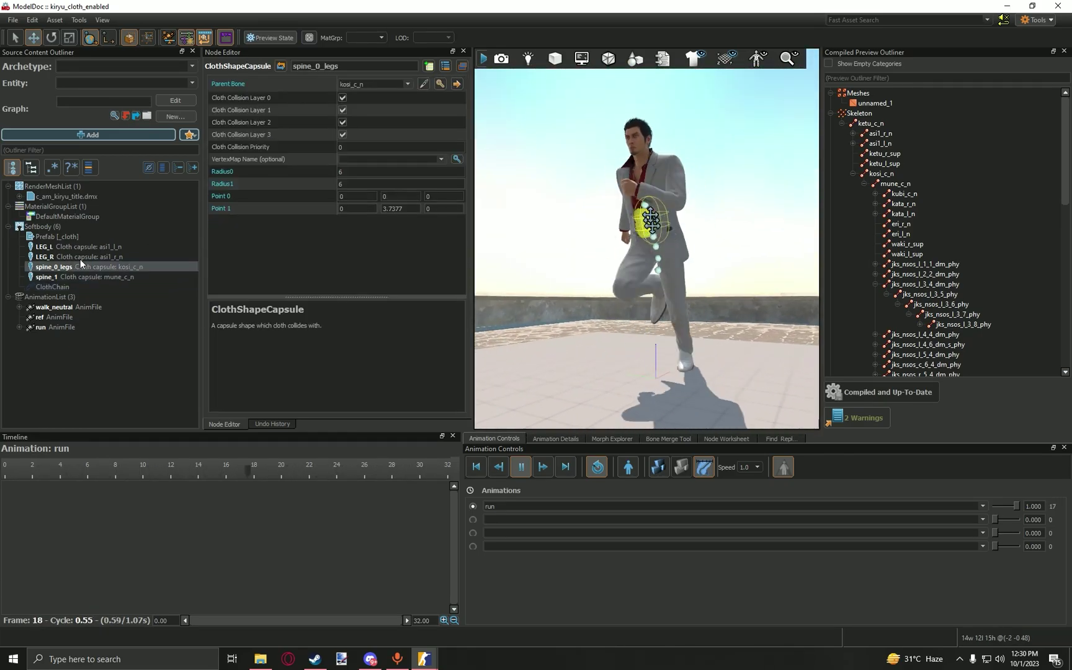
pyautogui.click(38, 317)
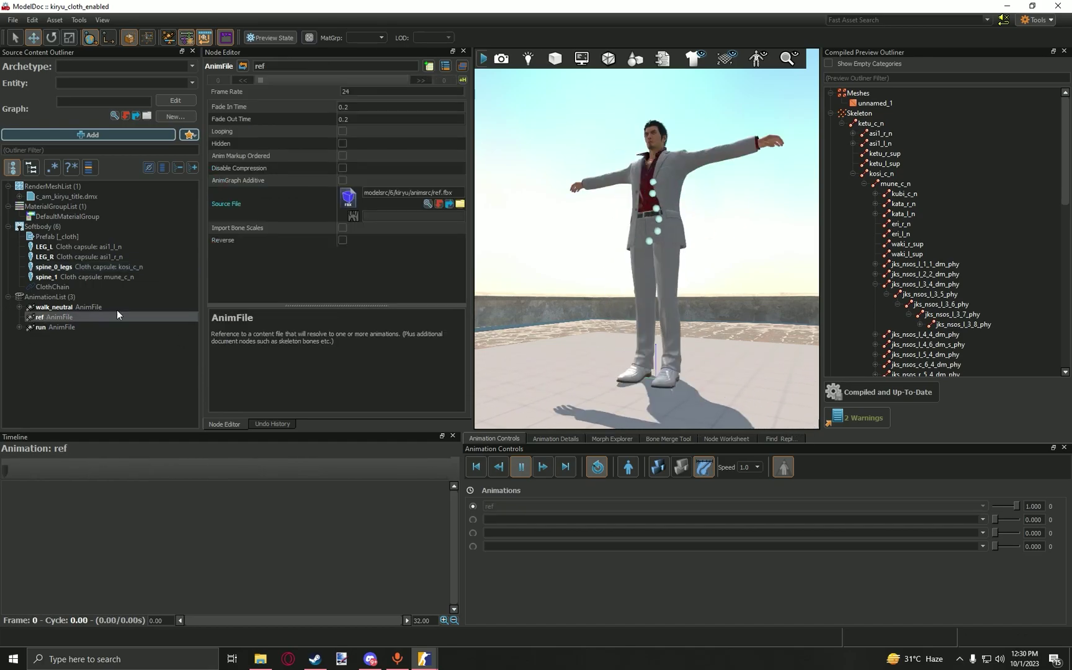
pyautogui.scroll(5, 605, 230)
pyautogui.keyDown('alt'); pyautogui.moveTo(604, 186); pyautogui.dragTo(605, 231); pyautogui.keyUp('alt')
pyautogui.scroll(-5, 605, 230)
pyautogui.scroll(3, 583, 230)
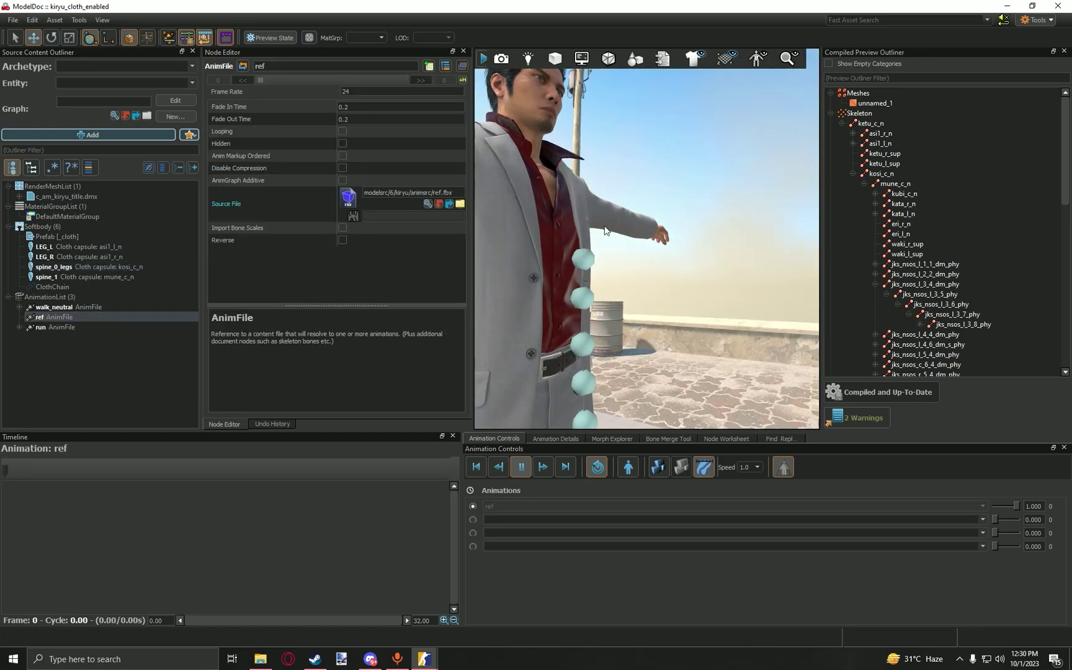
pyautogui.scroll(-5, 505, 165)
pyautogui.keyDown('alt'); pyautogui.moveTo(504, 166); pyautogui.dragTo(610, 155); pyautogui.keyUp('alt')
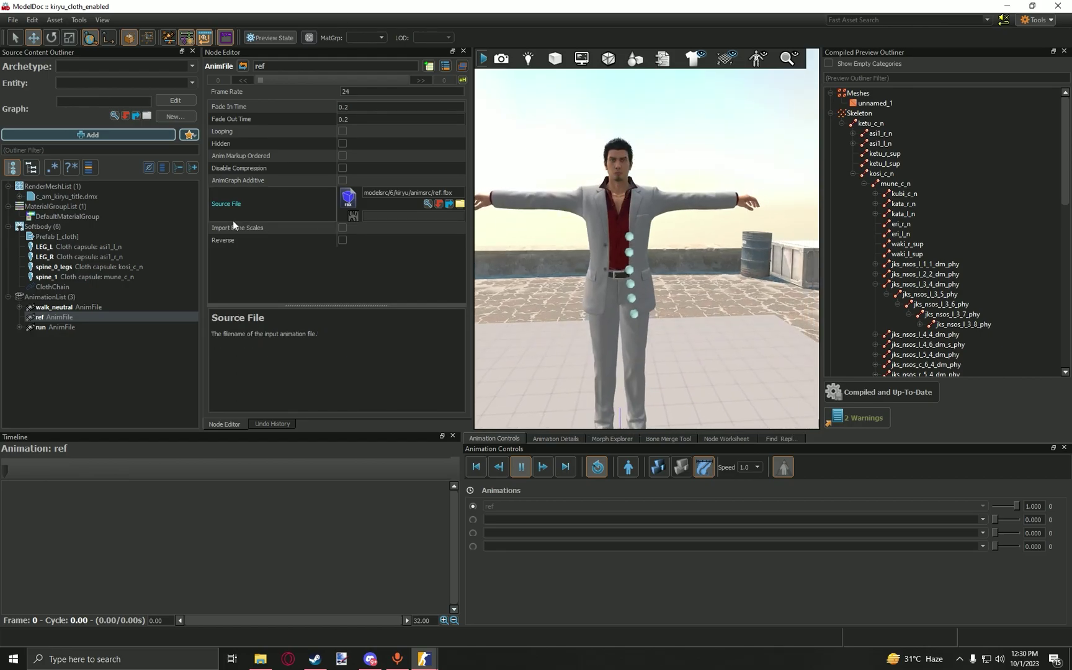
# Inspect the spine_1, LEG_R and LEG_L collision capsules, examining how LEG_L covers the thigh.
pyautogui.click(64, 276)
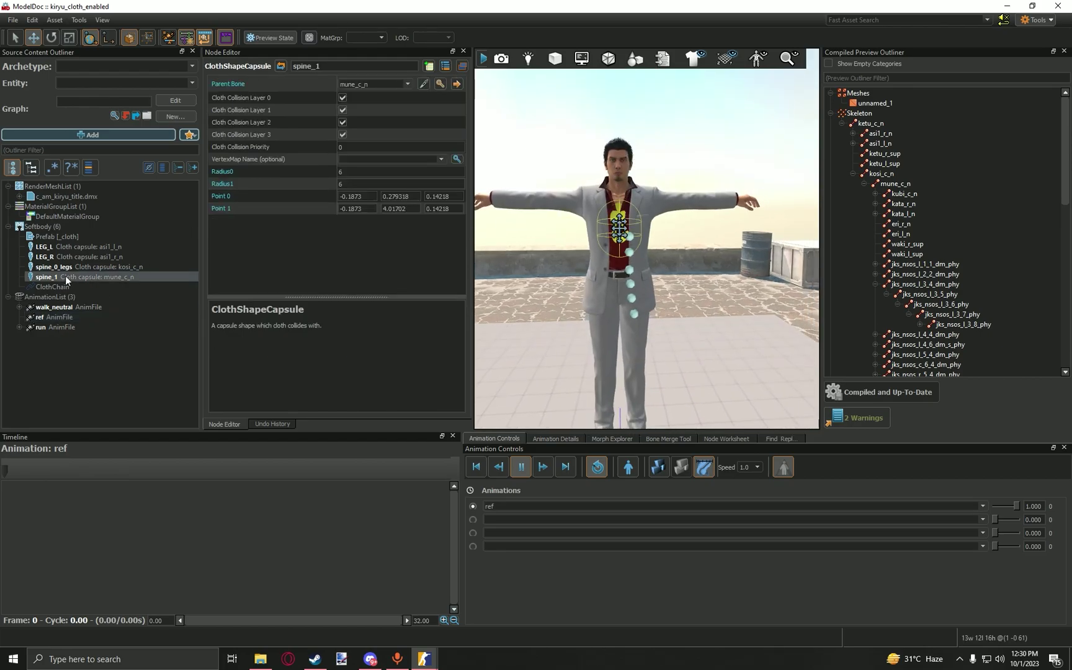
pyautogui.click(78, 258)
pyautogui.click(76, 248)
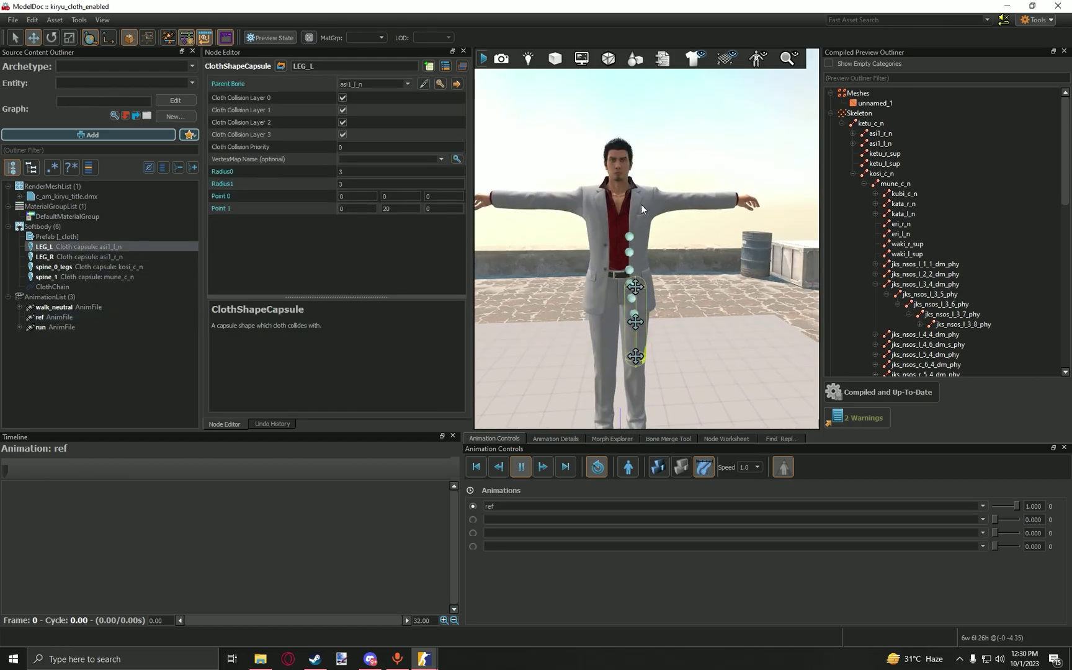
pyautogui.press('f')
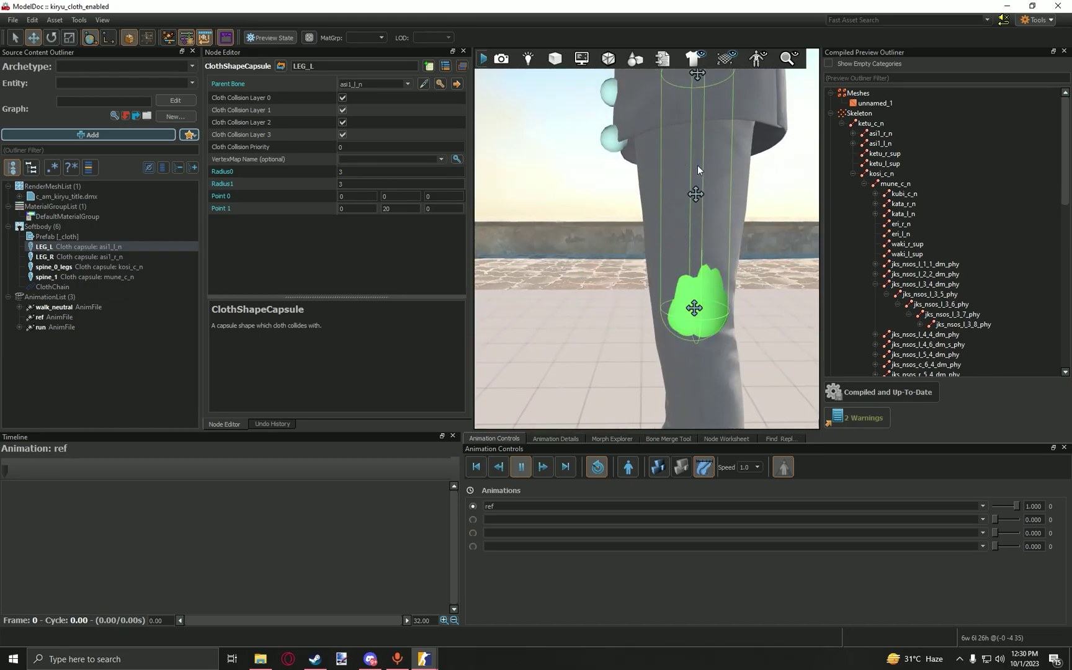
pyautogui.keyDown('alt'); pyautogui.moveTo(706, 195); pyautogui.dragTo(696, 160); pyautogui.keyUp('alt')
pyautogui.scroll(-5, 696, 160)
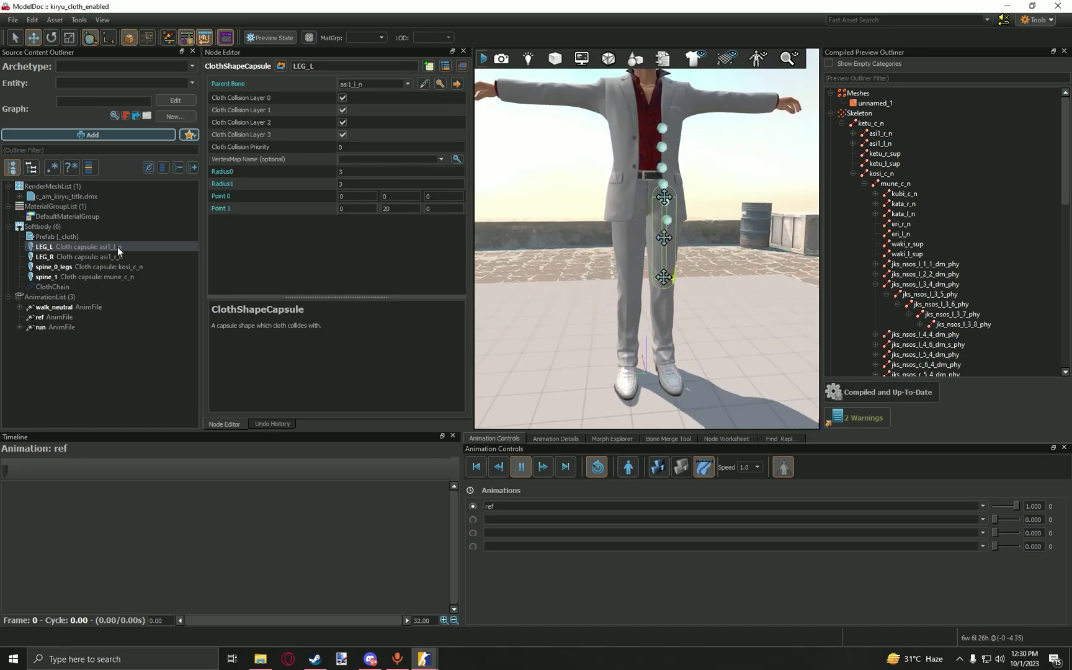
# Add a ClothShapeCapsule to the model with asi2_r_n as its parent bone.
pyautogui.click(128, 136)
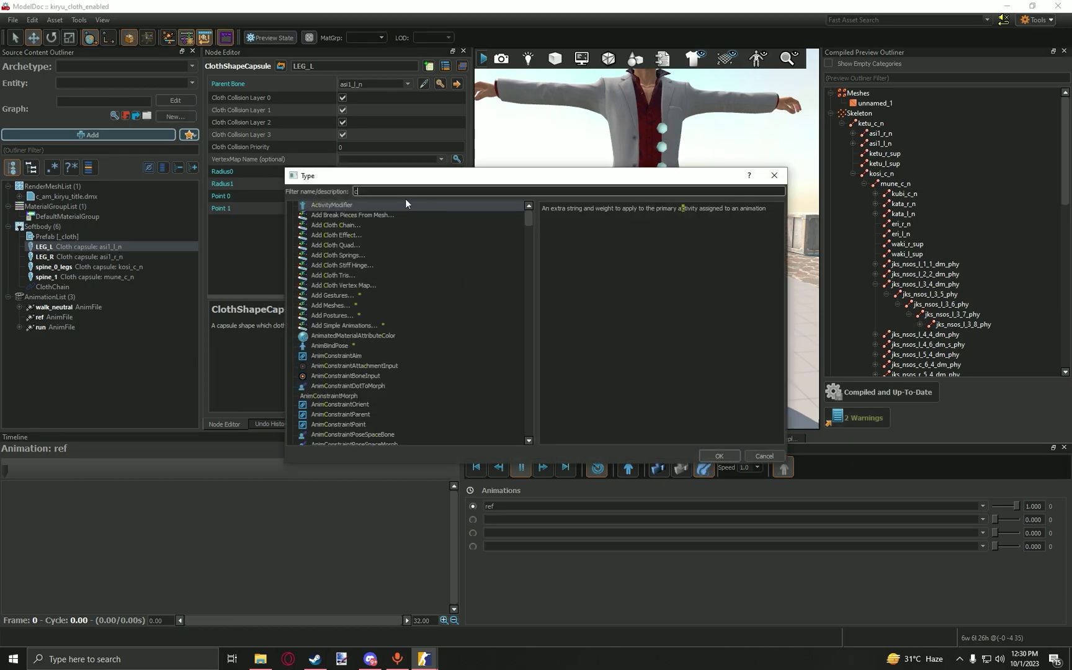
pyautogui.write('cloth')
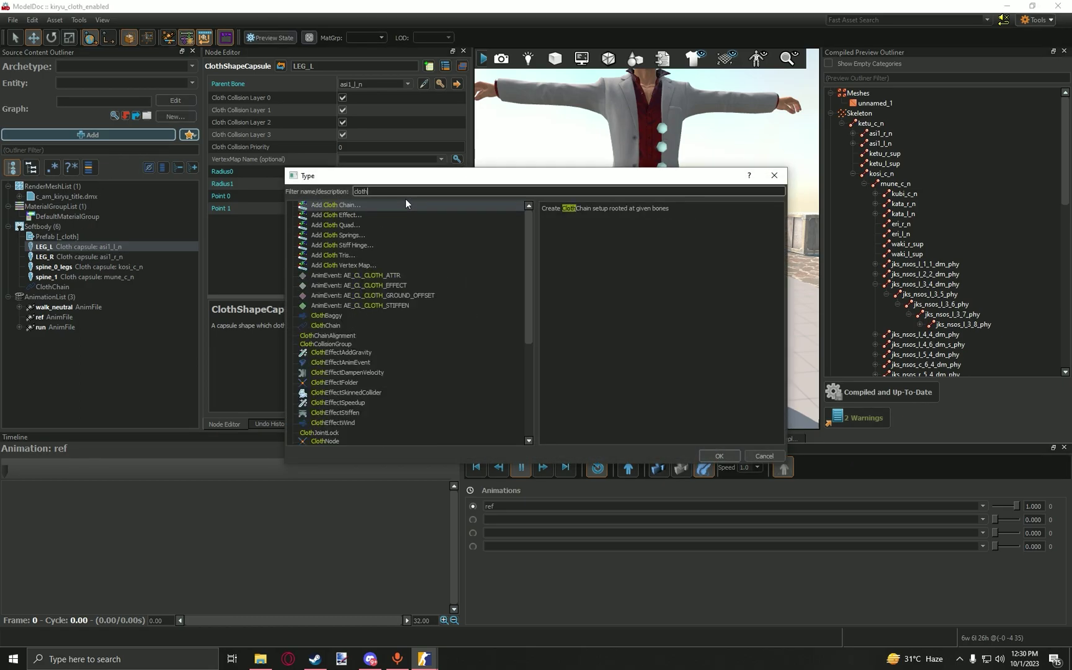
pyautogui.write('c')
pyautogui.press('BackSpace')
pyautogui.press('BackSpace')
pyautogui.press('BackSpace')
pyautogui.press('BackSpace')
pyautogui.press('BackSpace')
pyautogui.write('aps')
pyautogui.press('Return')
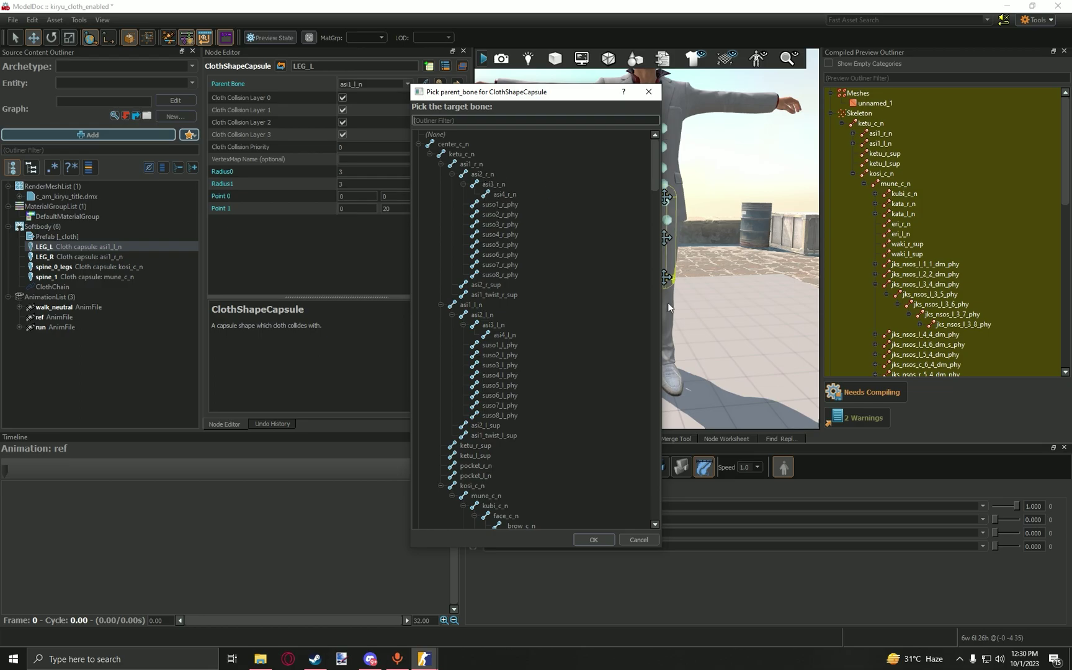
pyautogui.doubleClick(480, 175)
pyautogui.scroll(5, 637, 283)
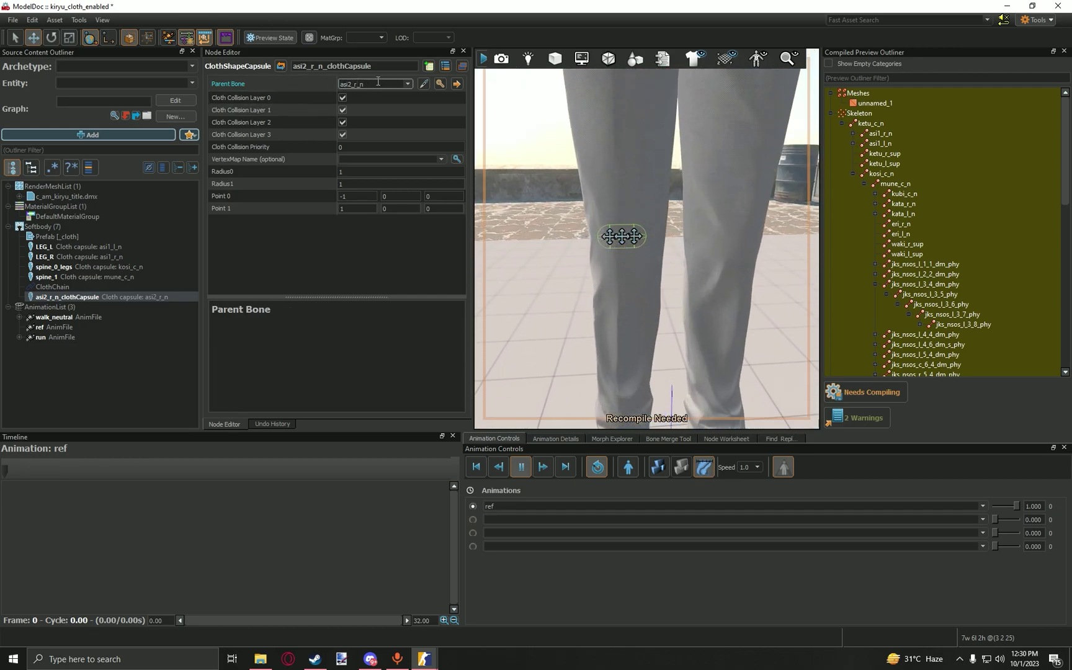
# Change the new capsule's parent bone to asi2_l_n.
pyautogui.press('BackSpace')
pyautogui.write('l')
pyautogui.press('Tab')
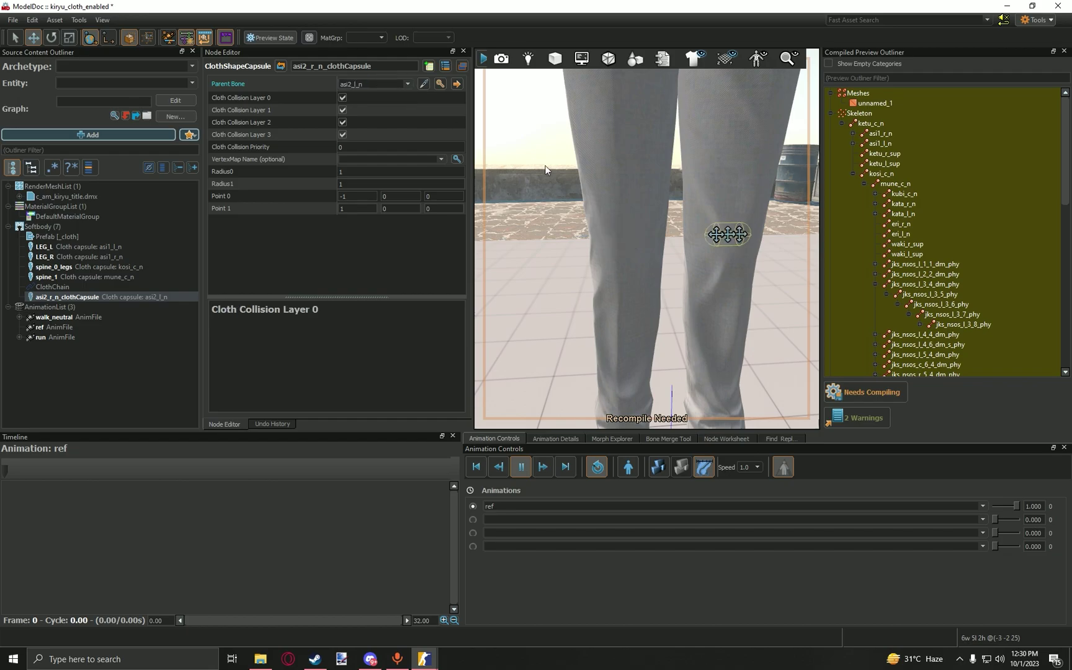
pyautogui.moveTo(545, 177); pyautogui.dragTo(620, 235, button='right')
pyautogui.rightClick(613, 183)
pyautogui.click(615, 210)
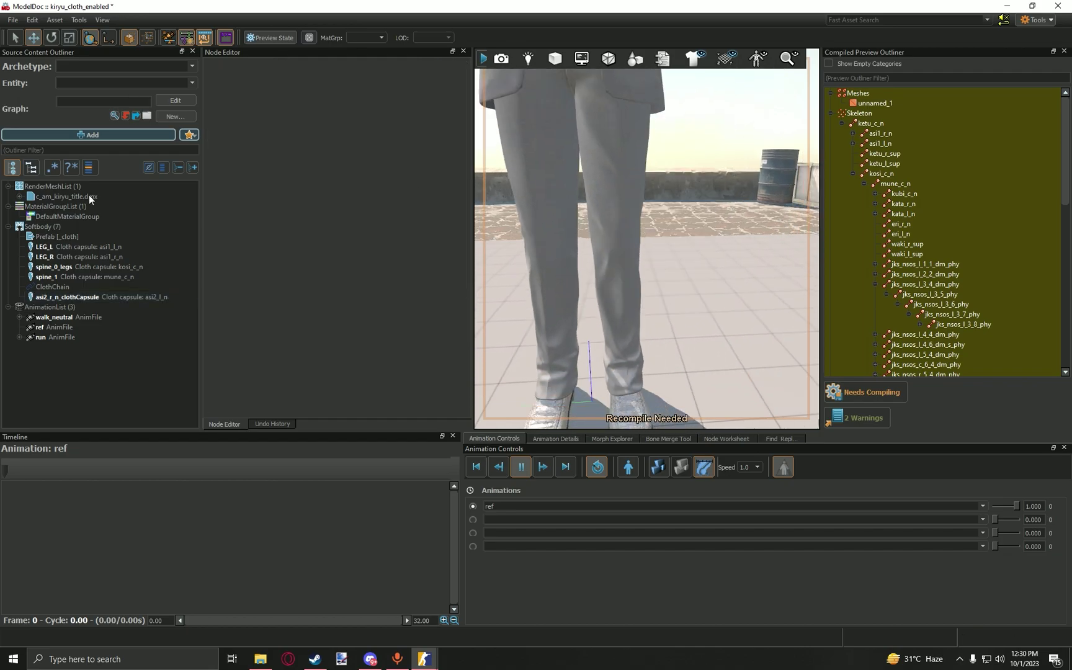
# Set the X coordinates of Point 0 and Point 1 to 0 on the asi2_r_n_clothCapsule.
pyautogui.click(60, 297)
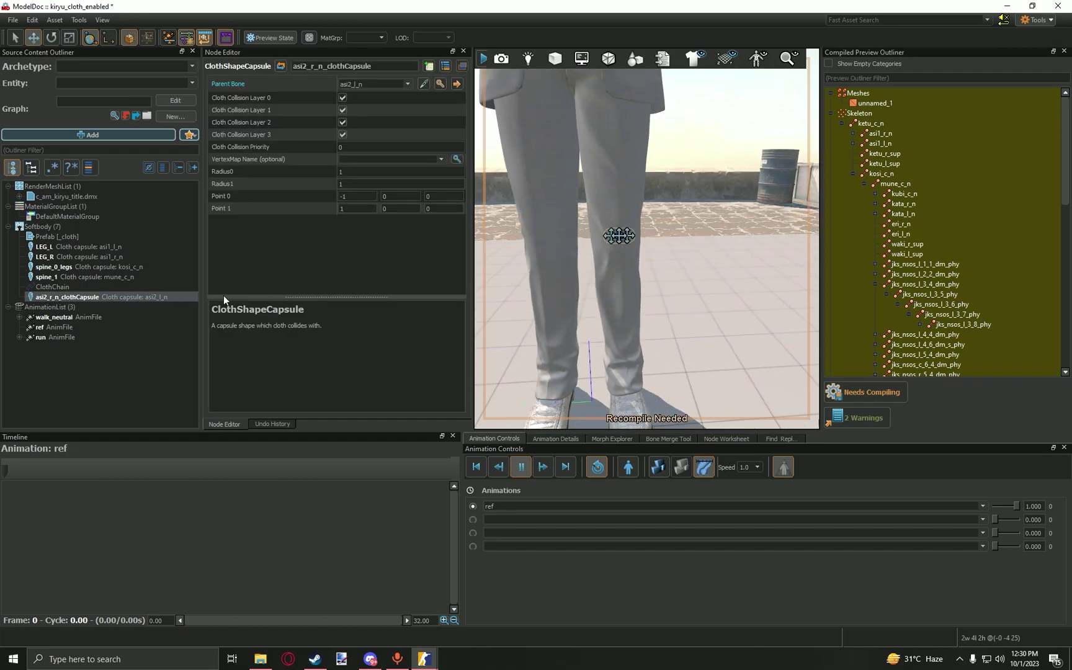
pyautogui.click(348, 196)
pyautogui.press('BackSpace')
pyautogui.press('BackSpace')
pyautogui.press('Escape')
pyautogui.click(358, 198)
pyautogui.click(403, 289)
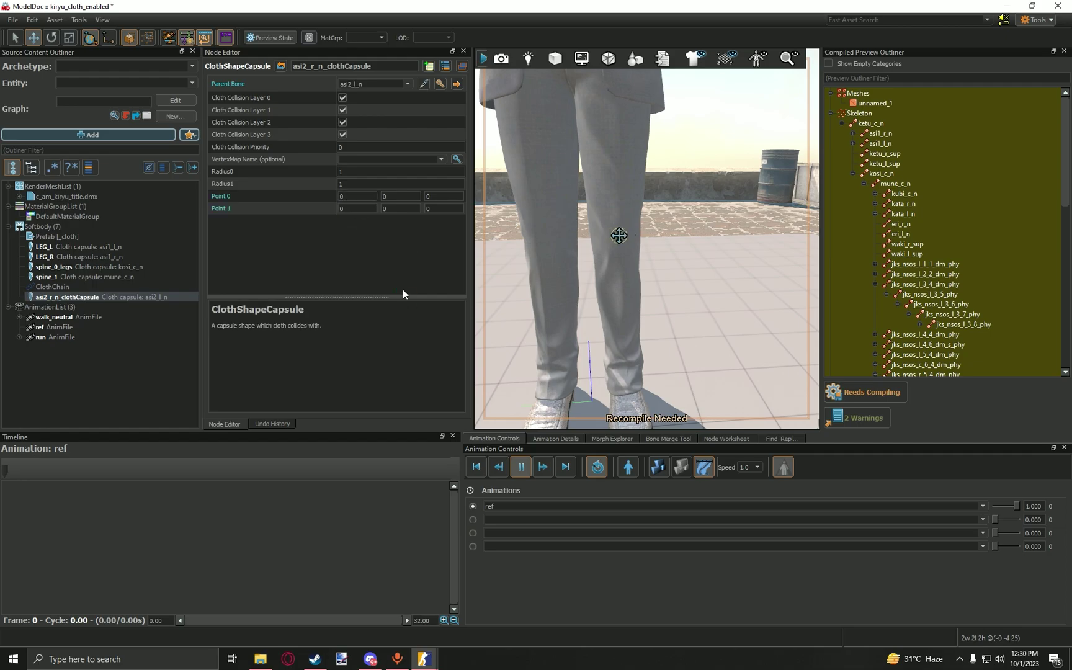
# Try stretching the lower-leg capsule down the shin with a Point 0 Y coordinate of 20.
pyautogui.click(396, 197)
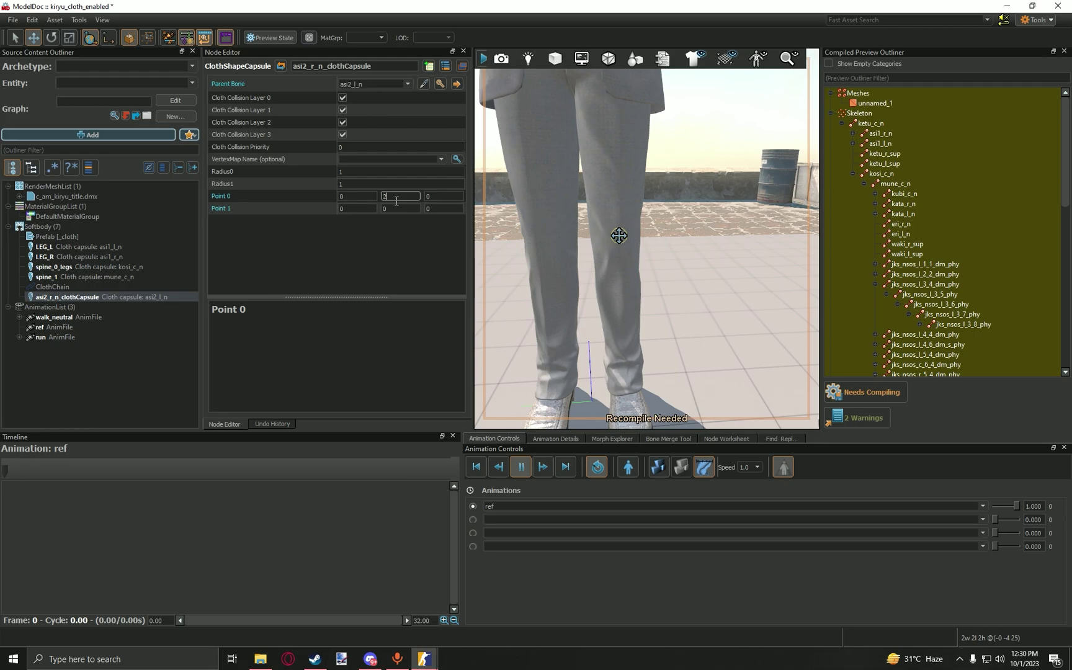
pyautogui.click(424, 229)
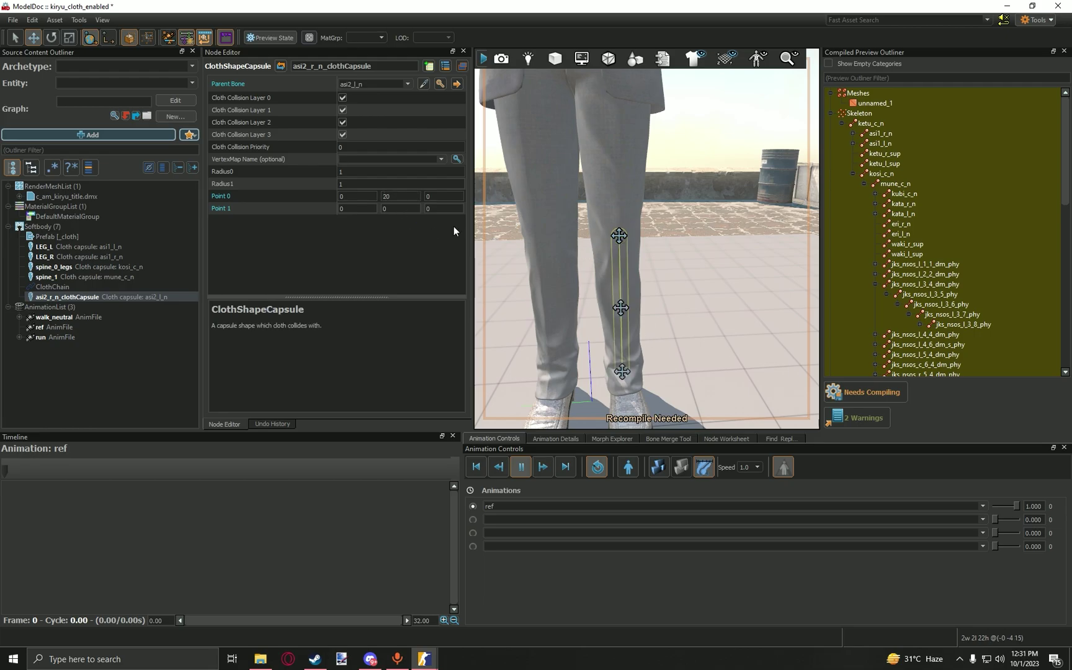
pyautogui.moveTo(647, 248); pyautogui.dragTo(661, 198, button='right')
pyautogui.moveTo(585, 235); pyautogui.dragTo(531, 259, button='right')
# Reset the lower-leg capsule's Point 0 Y coordinate to 0 and set its Point 1 Y coordinate to 20.
pyautogui.click(400, 197)
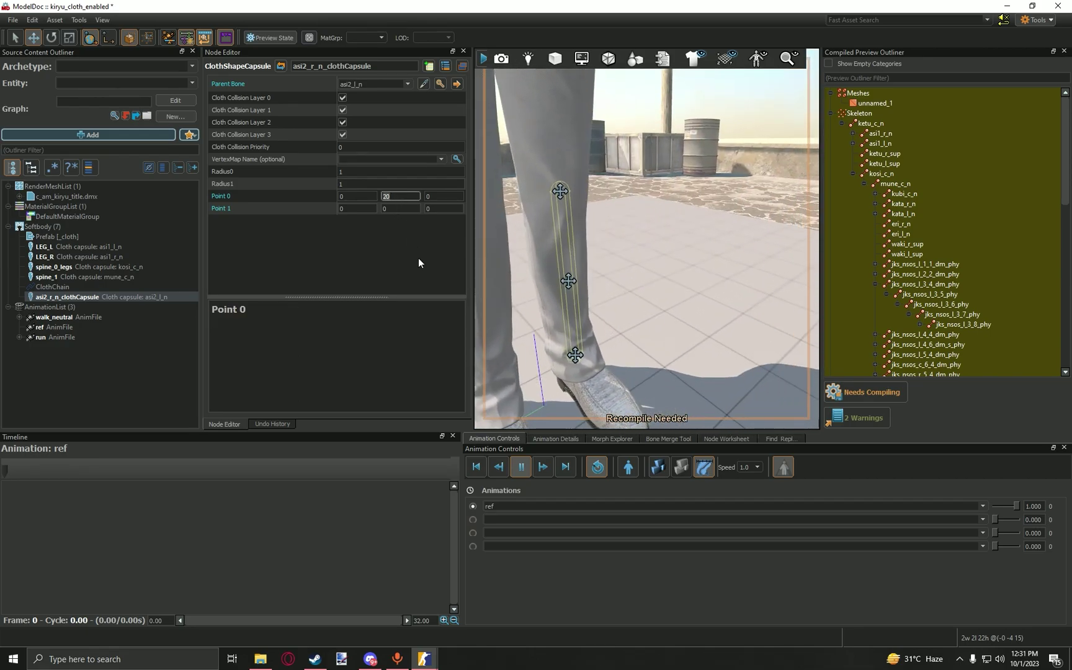
pyautogui.write('0')
pyautogui.press('Return')
pyautogui.click(405, 208)
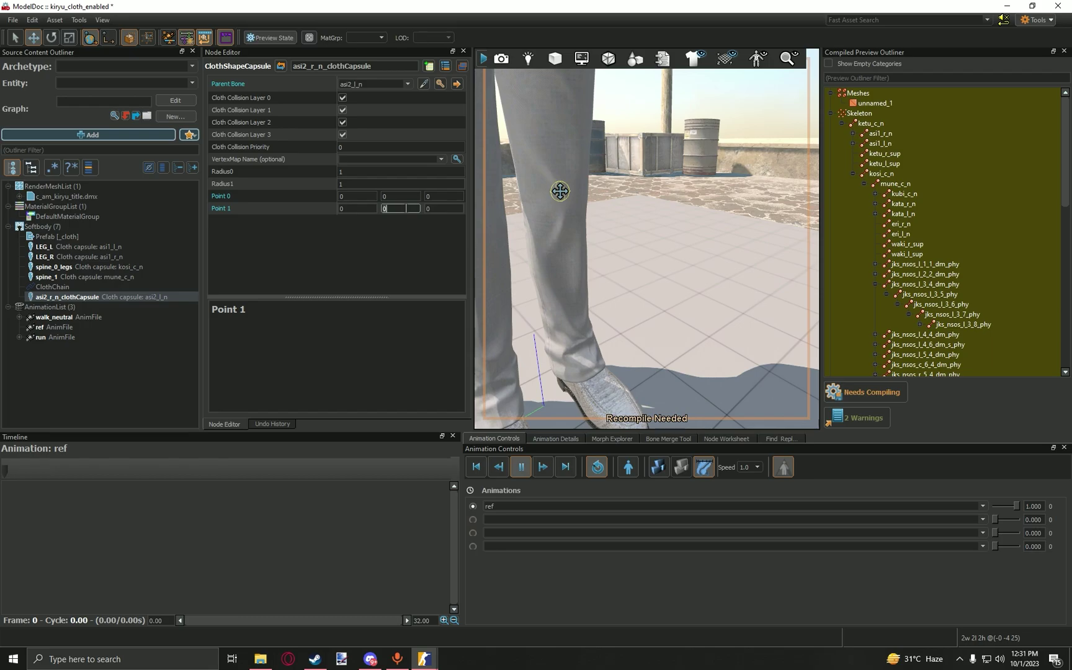
pyautogui.press('Return')
pyautogui.moveTo(629, 242); pyautogui.dragTo(649, 231)
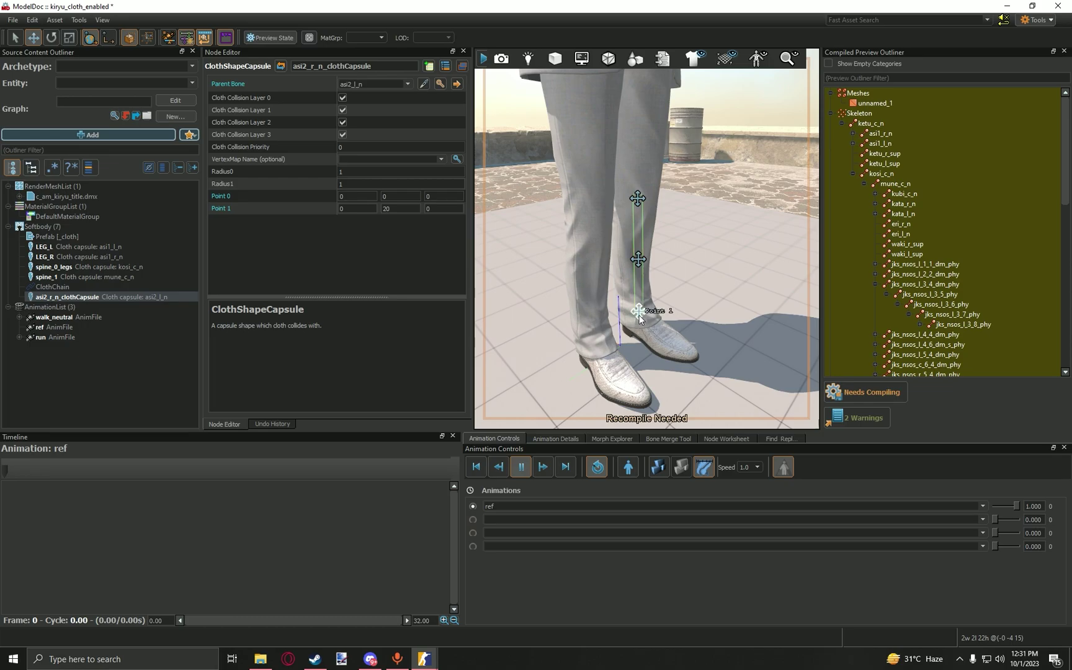
# Examine the ClothChain's joints down the jacket front and their position relative to the leg.
pyautogui.moveTo(652, 313); pyautogui.dragTo(741, 154)
pyautogui.moveTo(676, 220)
pyautogui.mouseDown()
pyautogui.moveTo(657, 224)
pyautogui.moveTo(679, 217)
pyautogui.mouseUp()
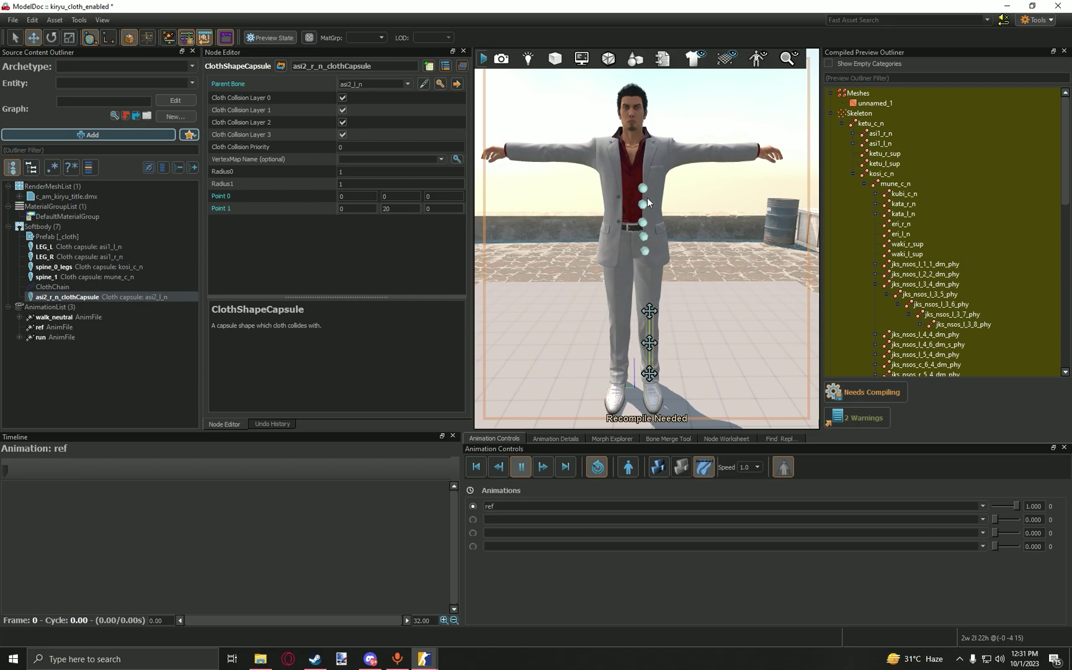
pyautogui.scroll(3, 660, 167)
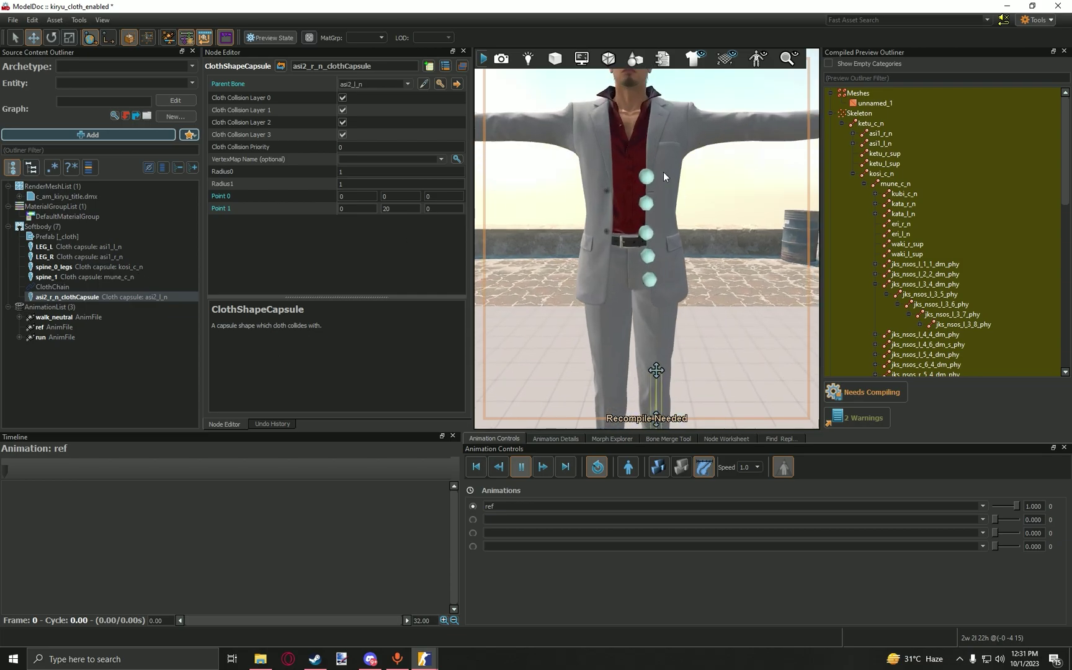
pyautogui.click(646, 178)
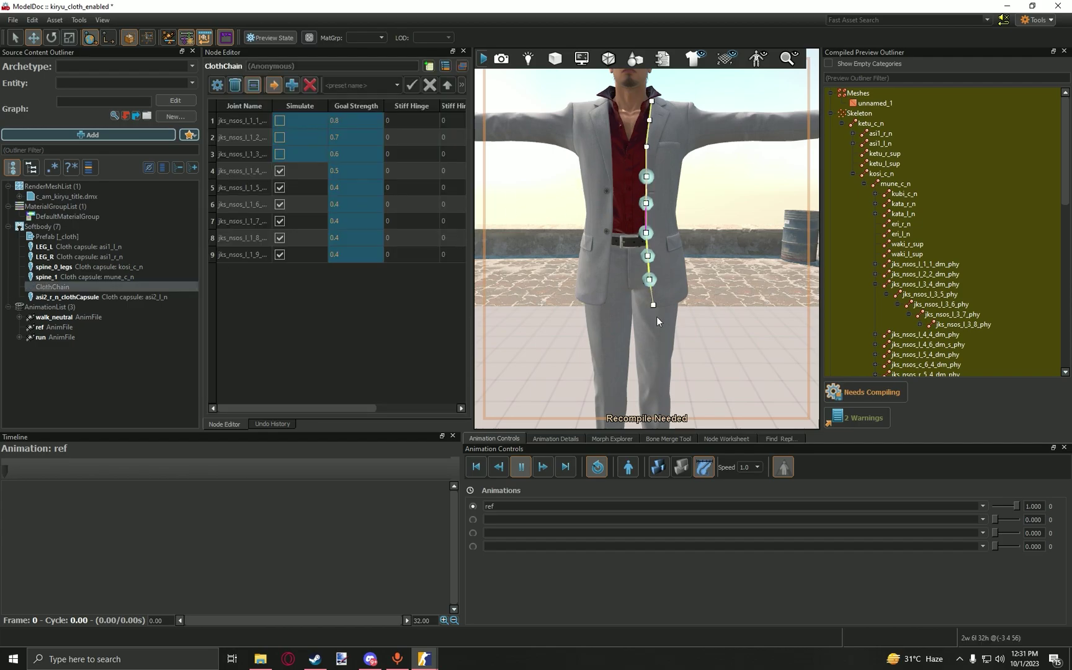
pyautogui.scroll(3, 654, 267)
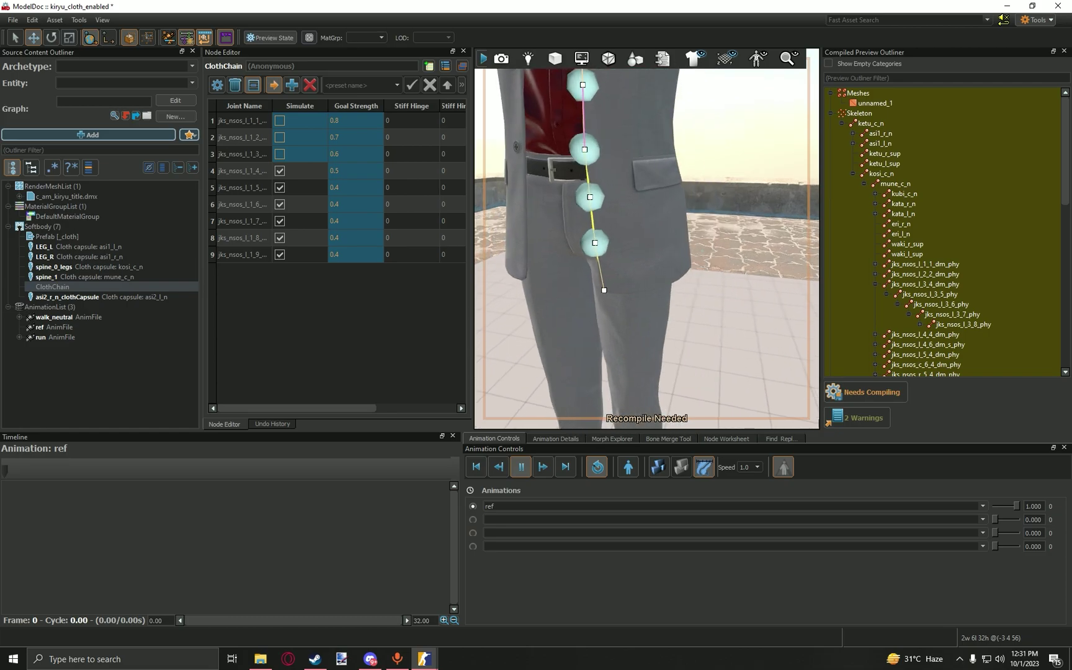
pyautogui.click(595, 292)
pyautogui.scroll(-5, 595, 292)
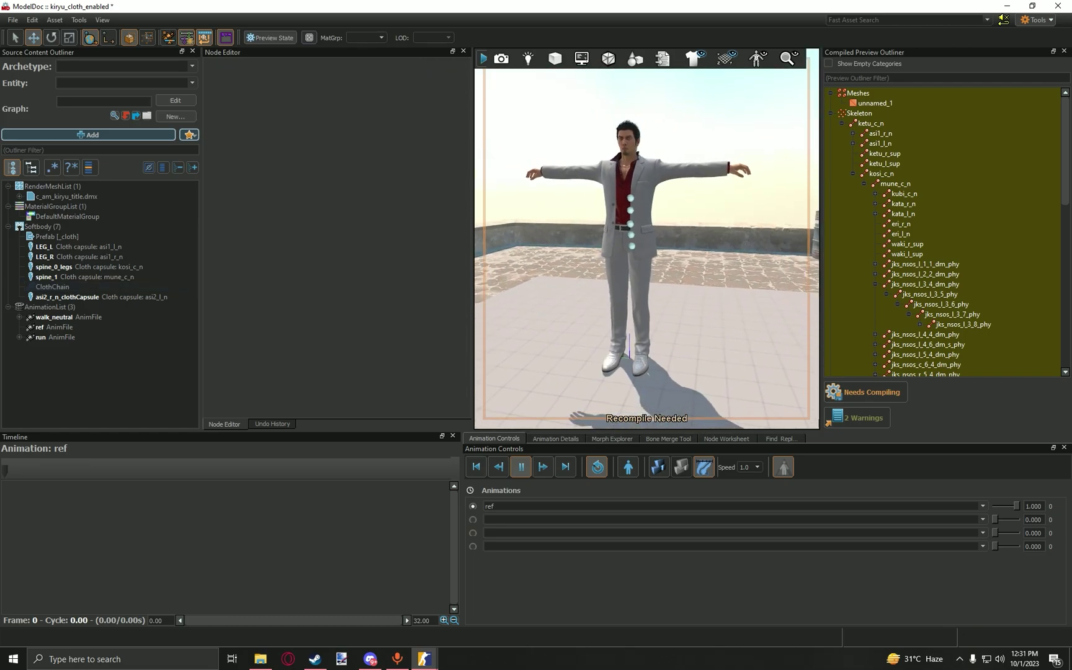